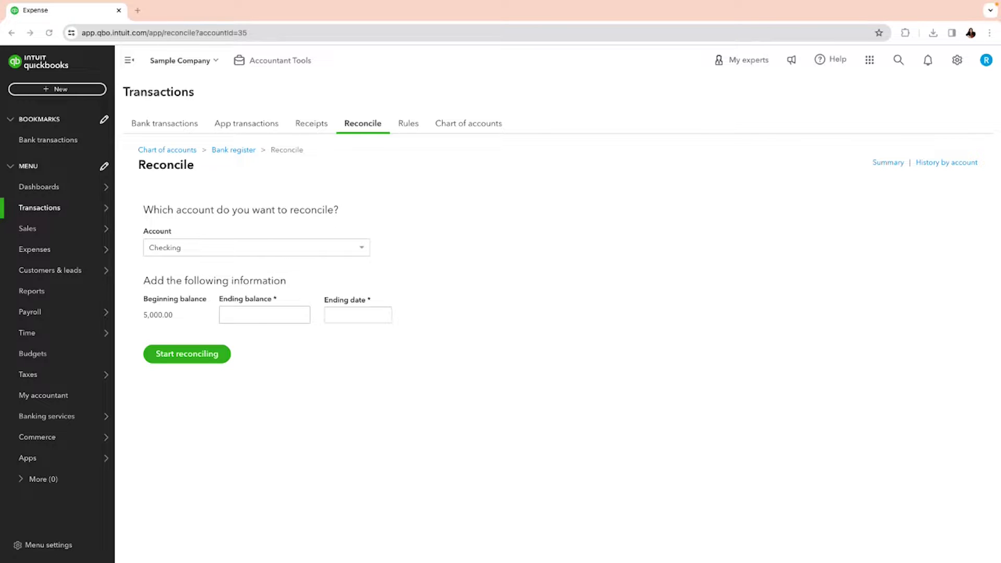
Enter 2,272.51 as the Checking statement ending balance.
{"action": "left_click", "coordinate": [288, 316]}
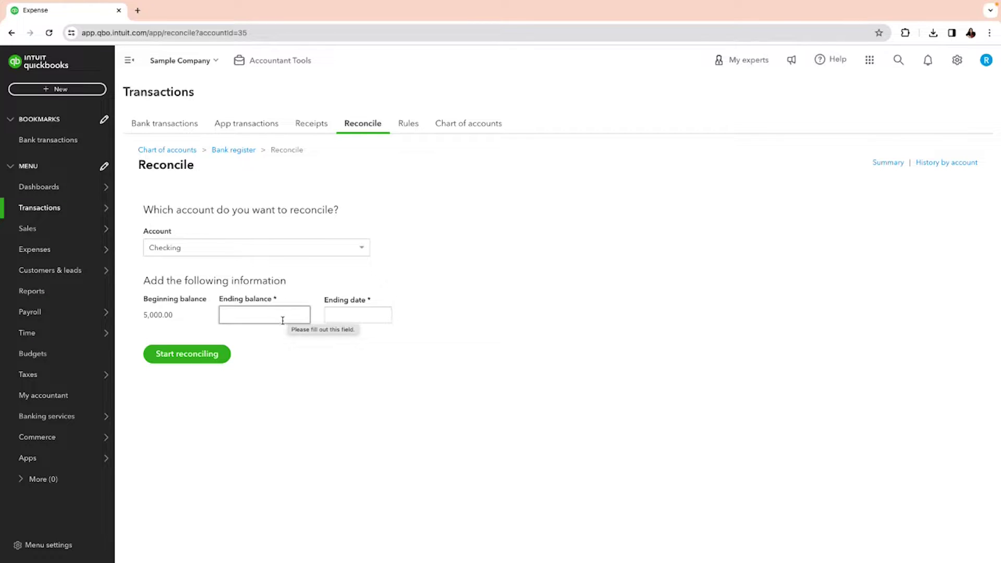
{"action": "left_click", "coordinate": [291, 317]}
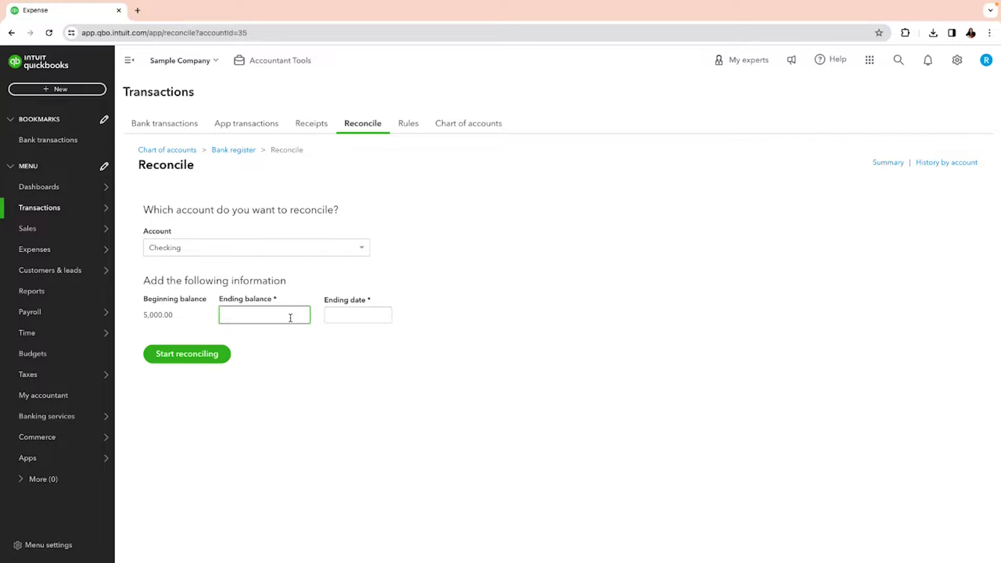
{"action": "left_click", "coordinate": [301, 316]}
{"action": "left_click_drag", "start_coordinate": [146, 317], "coordinate": [174, 318]}
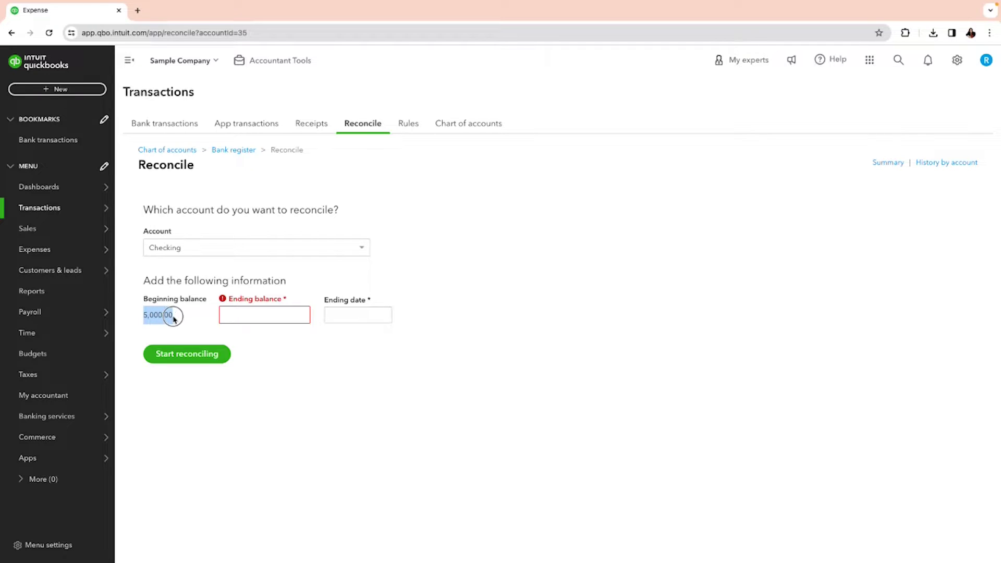
{"action": "left_click", "coordinate": [242, 316]}
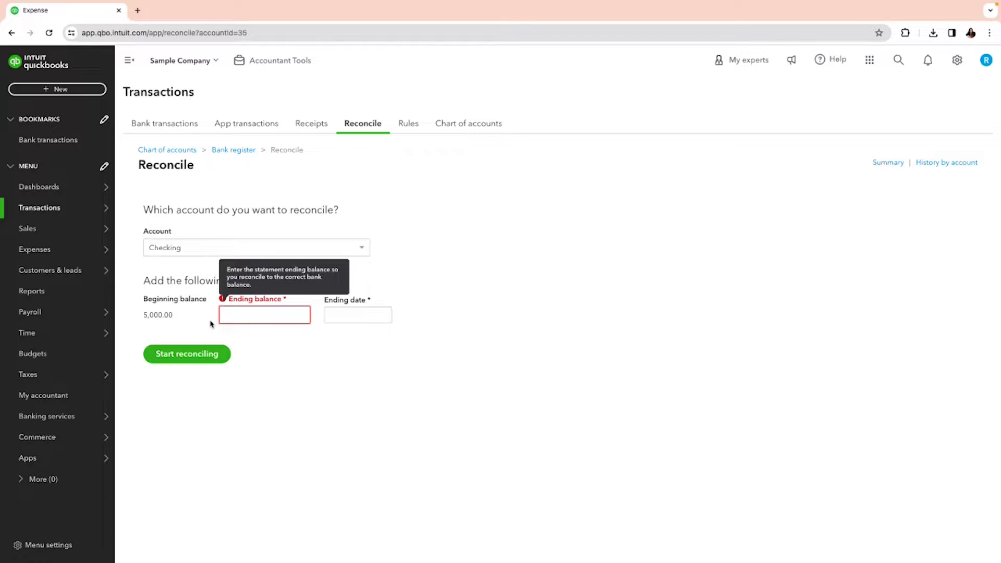
{"action": "type", "text": "2272"}
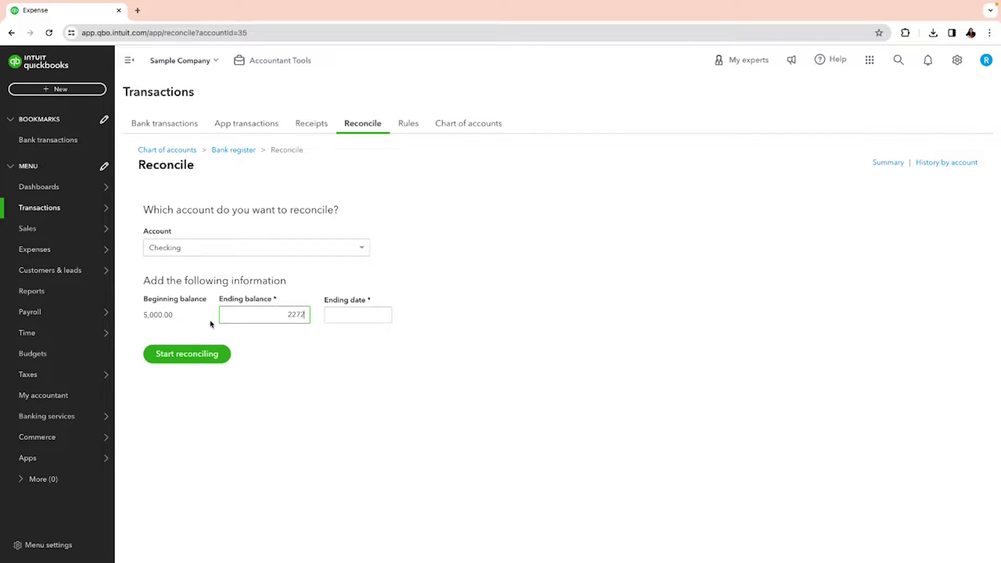
{"action": "type", "text": ".51"}
Set the statement ending date to 12/31/2023 and begin the reconciliation.
{"action": "left_click", "coordinate": [382, 316]}
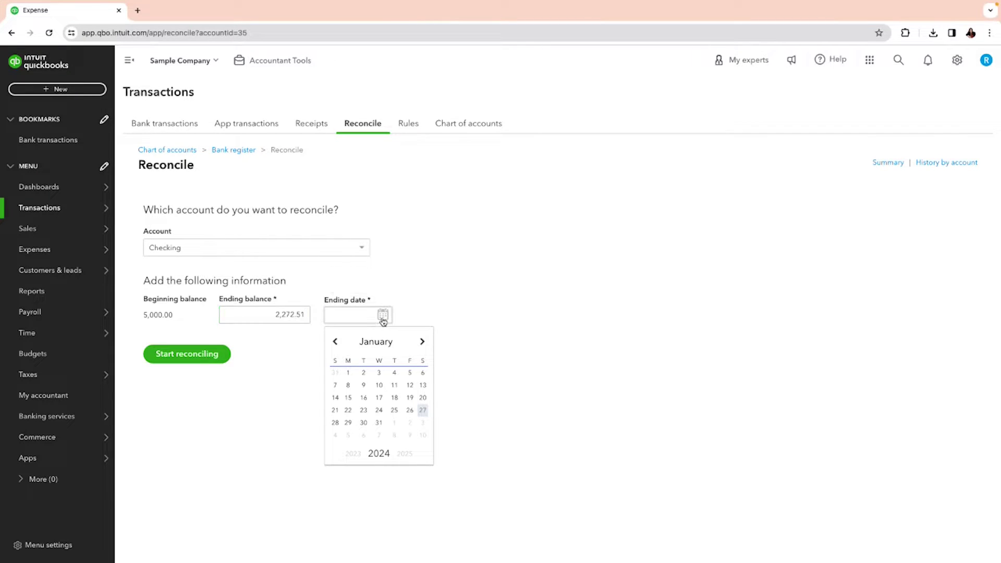
{"action": "left_click", "coordinate": [336, 342]}
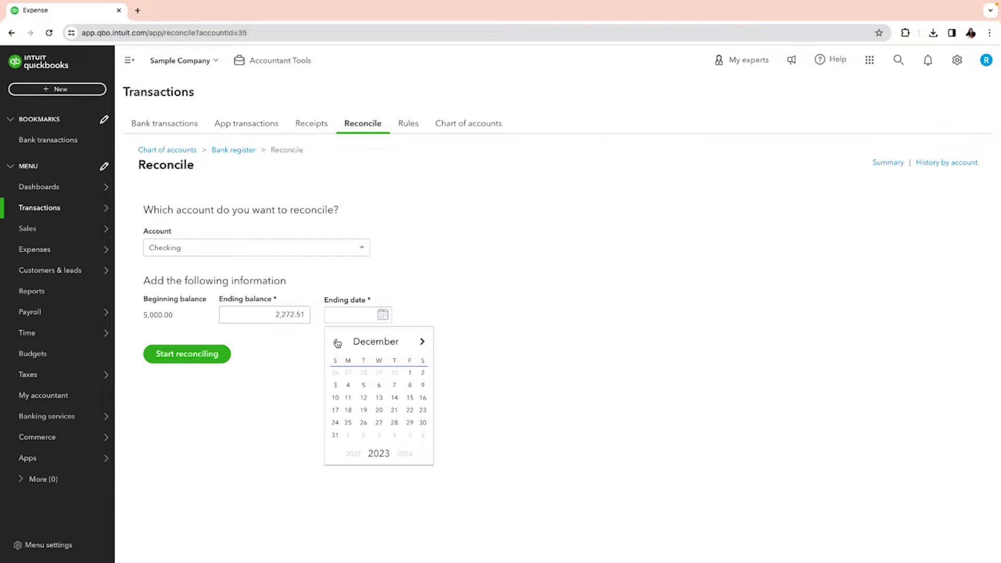
{"action": "left_click", "coordinate": [334, 436]}
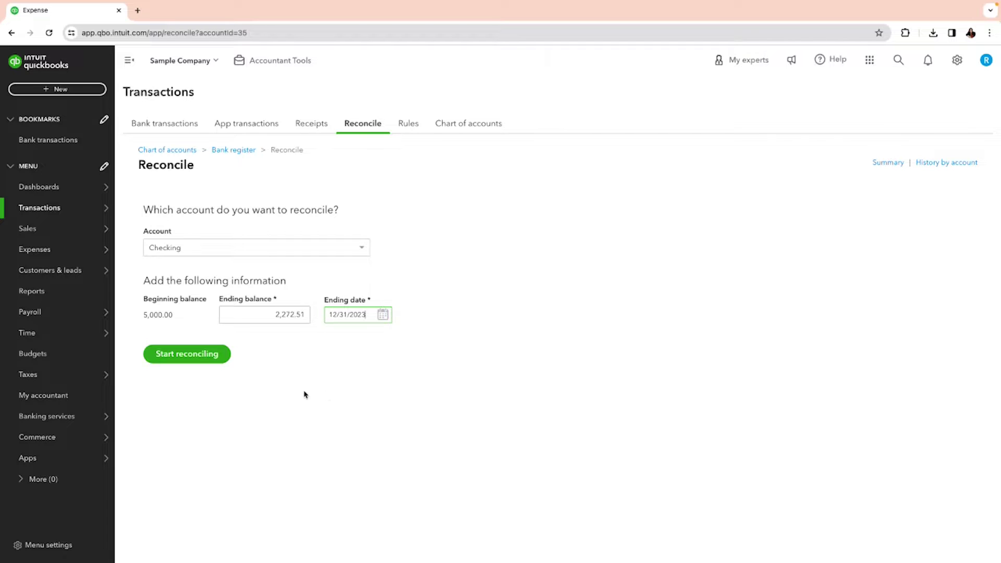
{"action": "left_click", "coordinate": [221, 360]}
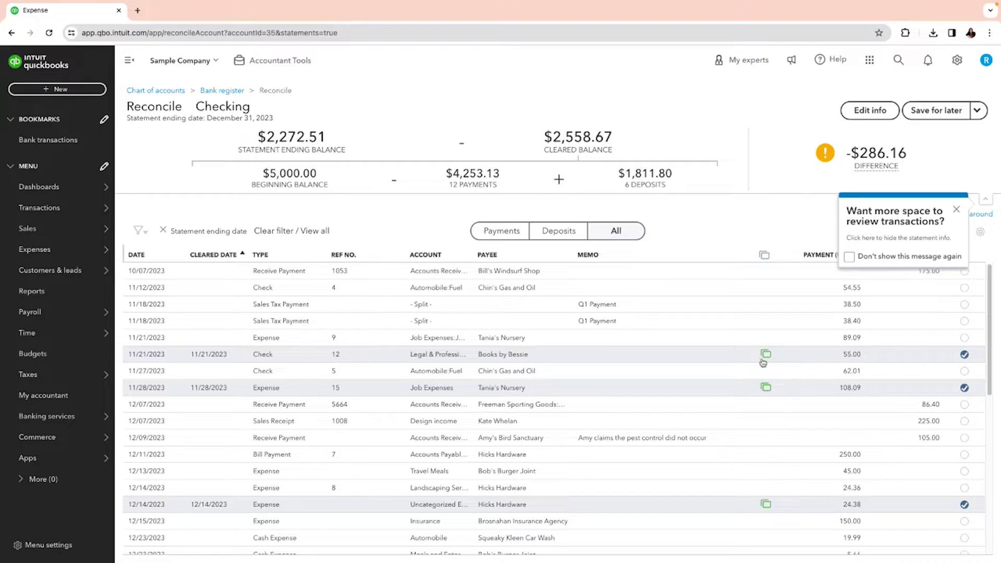
Scroll through the Checking transactions, then close the hide-statement-info and compact-view tips.
{"action": "mouse_move", "coordinate": [770, 354]}
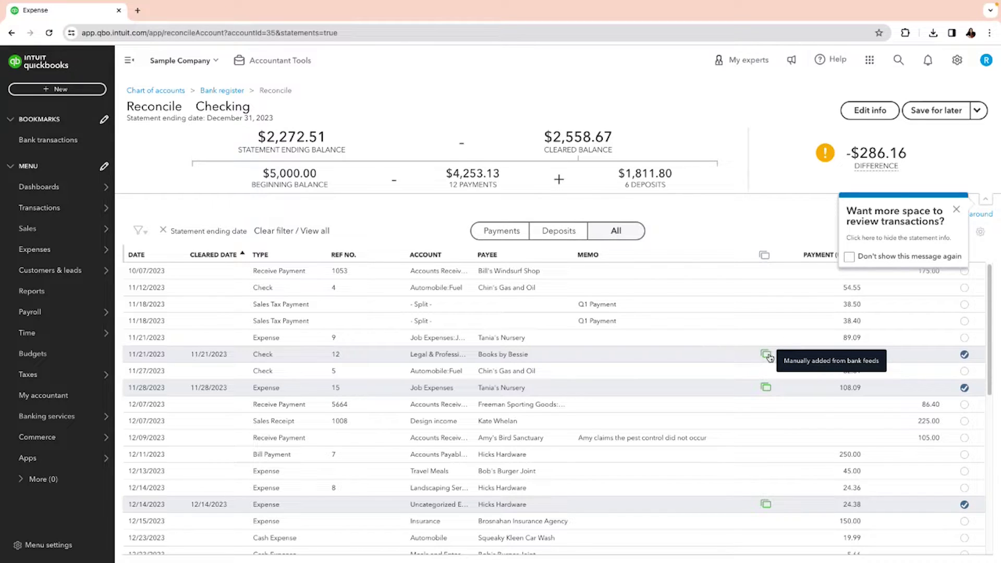
{"action": "scroll", "coordinate": [757, 384], "scroll_direction": "down", "scroll_amount": 2}
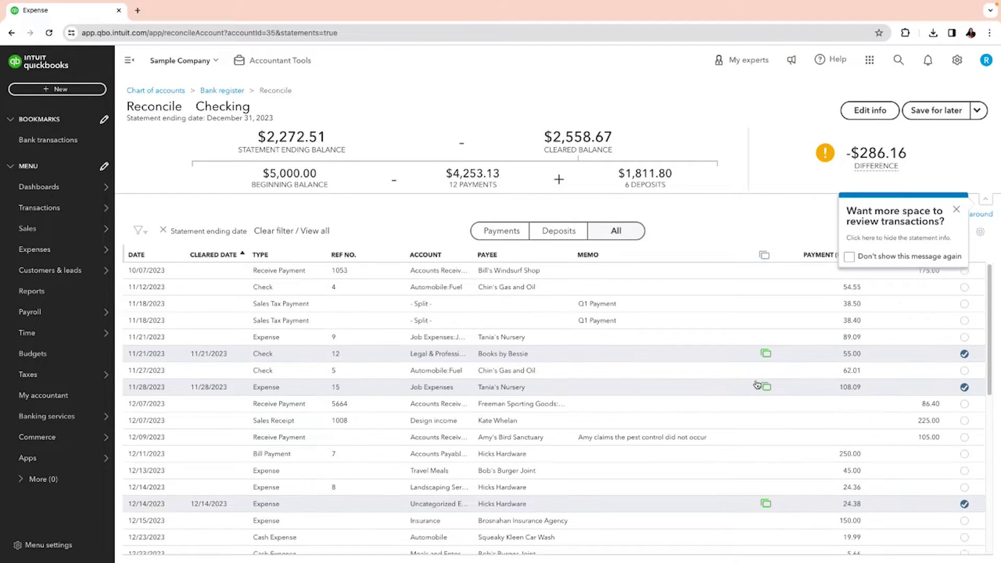
{"action": "scroll", "coordinate": [758, 383], "scroll_direction": "down", "scroll_amount": 3}
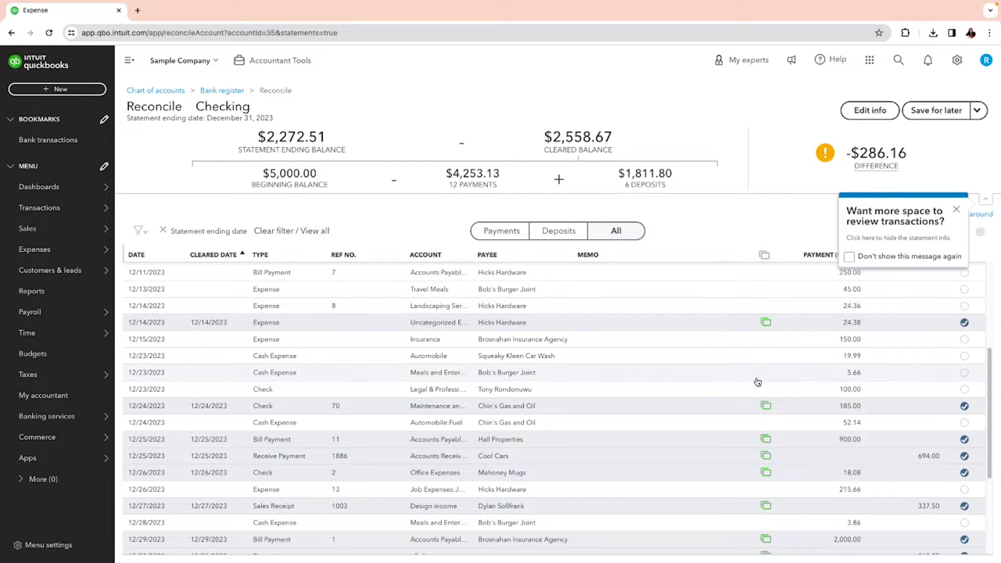
{"action": "scroll", "coordinate": [758, 382], "scroll_direction": "down", "scroll_amount": 2}
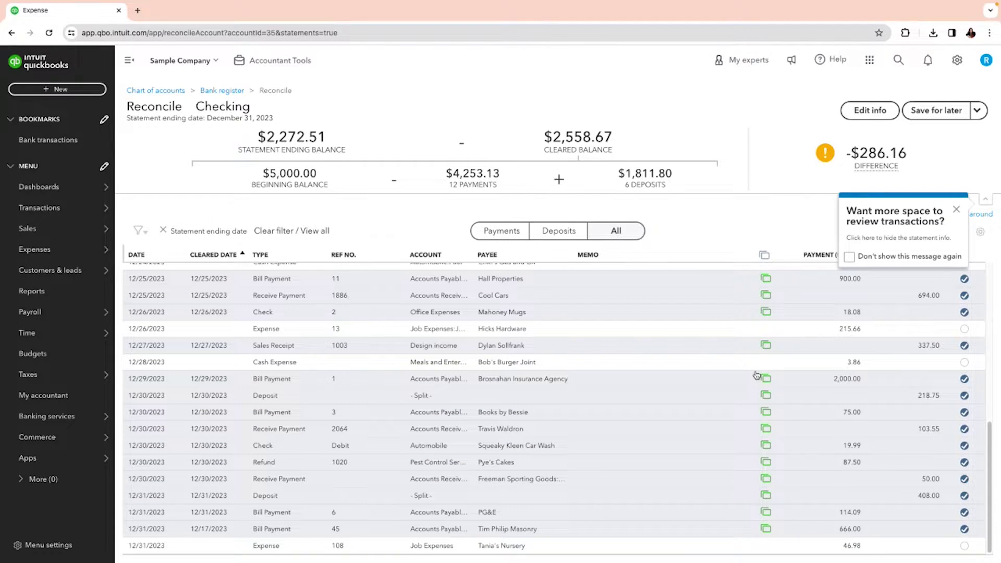
{"action": "scroll", "coordinate": [758, 371], "scroll_direction": "up", "scroll_amount": 3}
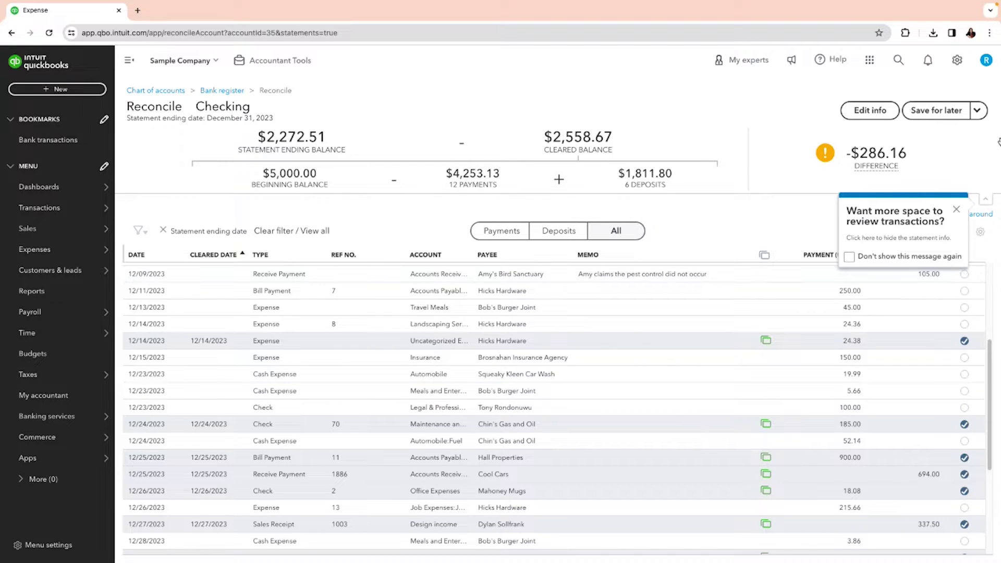
{"action": "left_click", "coordinate": [957, 211]}
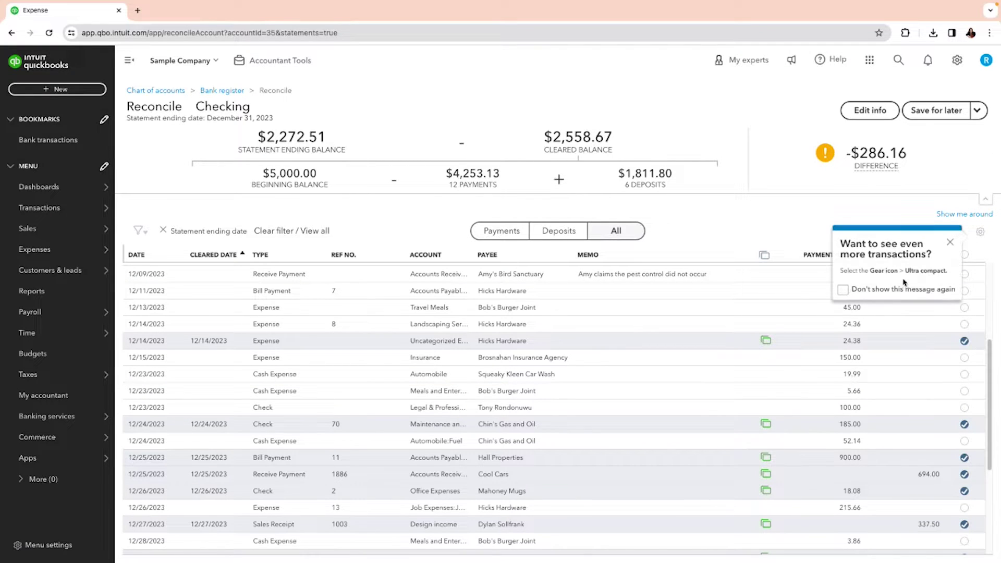
{"action": "left_click", "coordinate": [950, 243]}
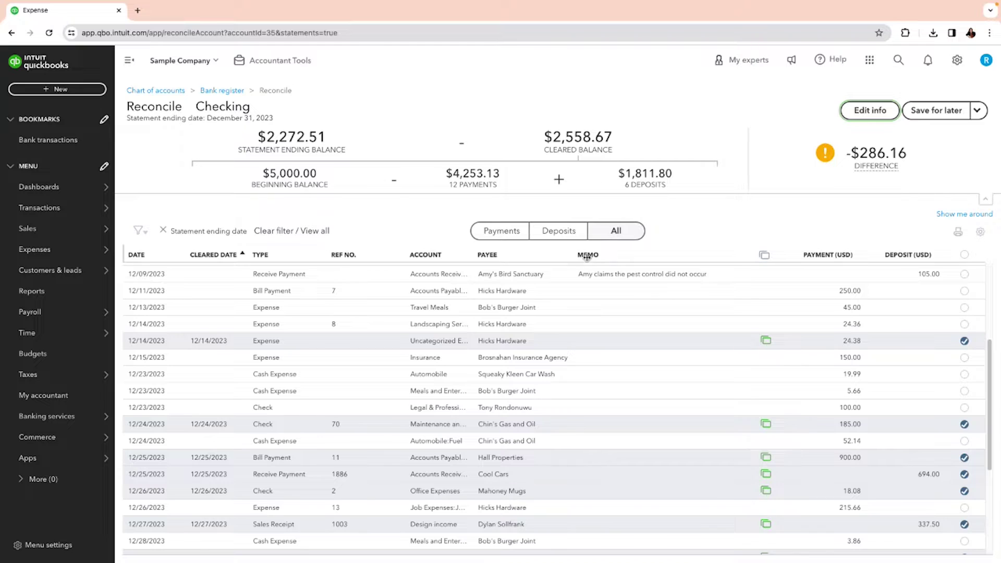
Sort the list by Cleared Date descending so the newest cleared transactions sit on top.
{"action": "left_click", "coordinate": [830, 256]}
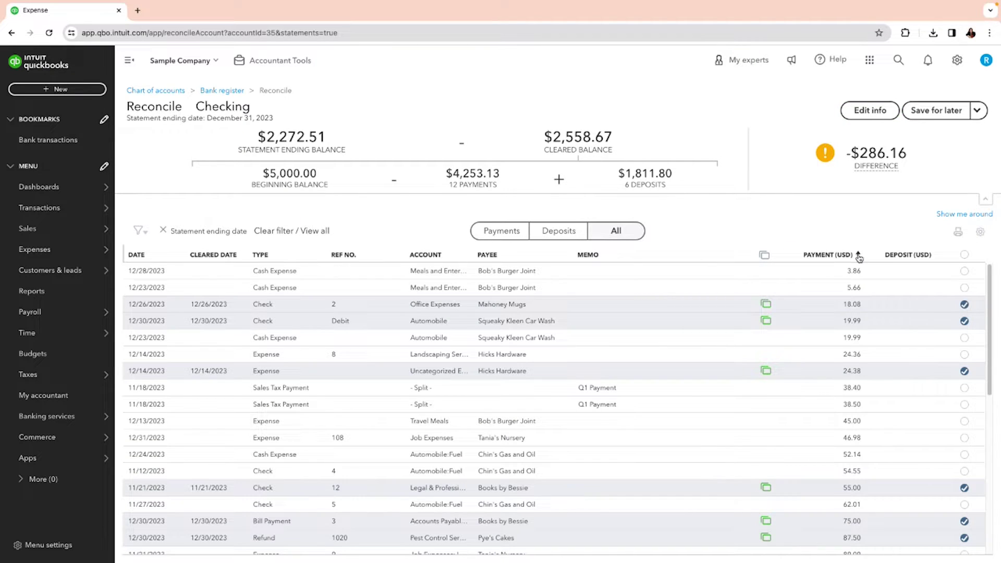
{"action": "left_click", "coordinate": [814, 259]}
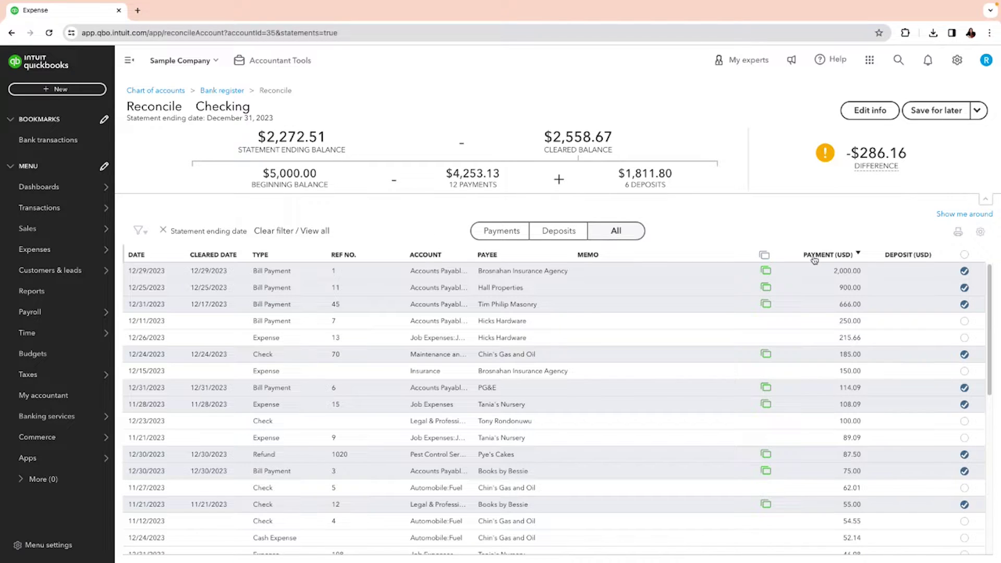
{"action": "left_click", "coordinate": [815, 259]}
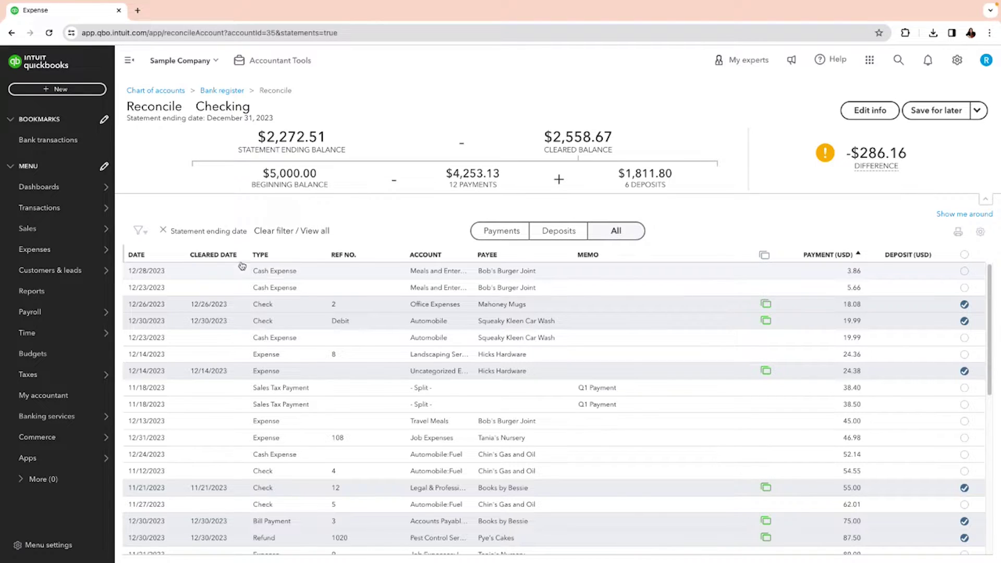
{"action": "left_click", "coordinate": [219, 256]}
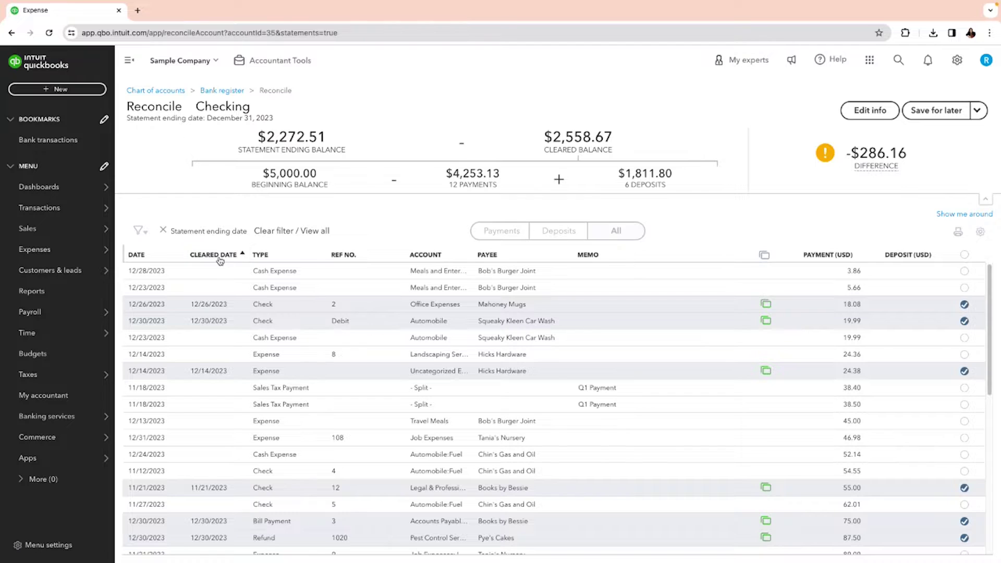
{"action": "left_click", "coordinate": [137, 255]}
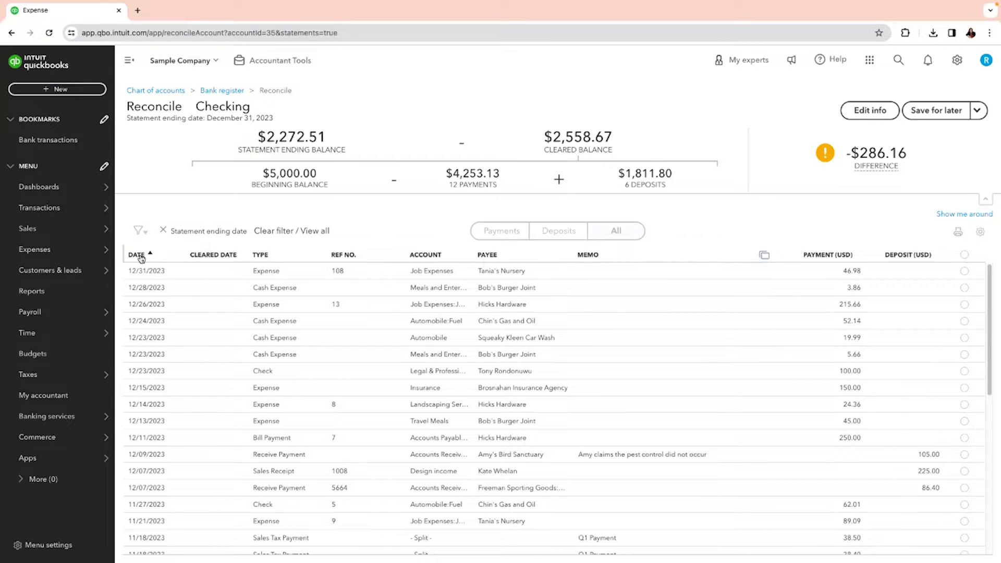
{"action": "left_click", "coordinate": [225, 255]}
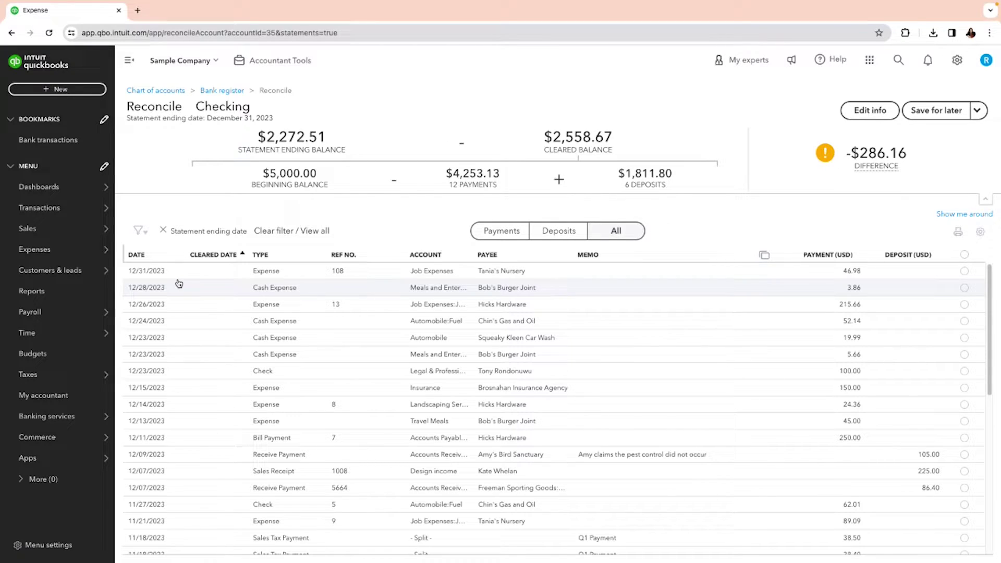
{"action": "left_click", "coordinate": [240, 254]}
{"action": "left_click", "coordinate": [226, 255]}
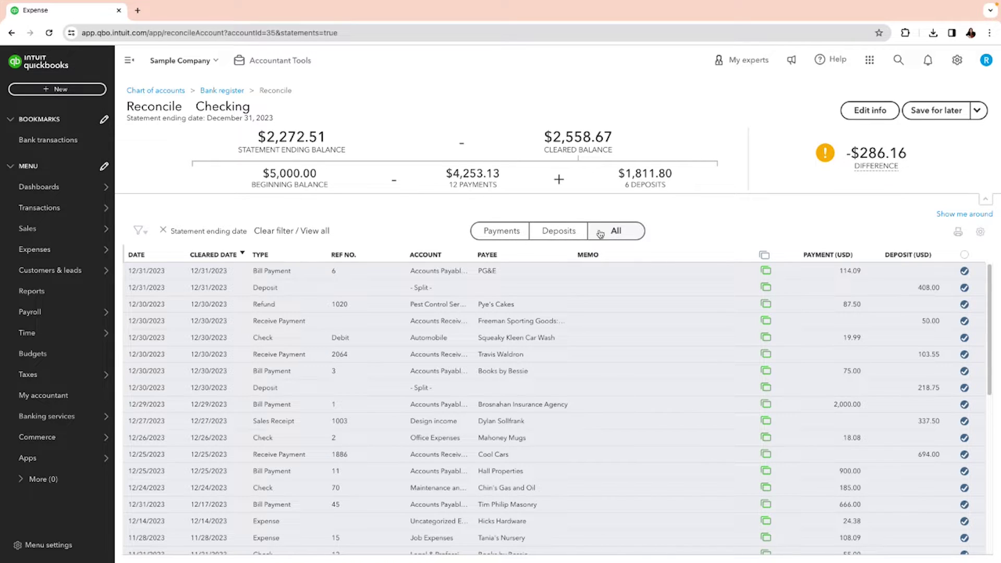
Filter the list to Deposits and clear the 12/09/2023 $105.00 received payment.
{"action": "left_click", "coordinate": [510, 233]}
{"action": "left_click", "coordinate": [556, 237]}
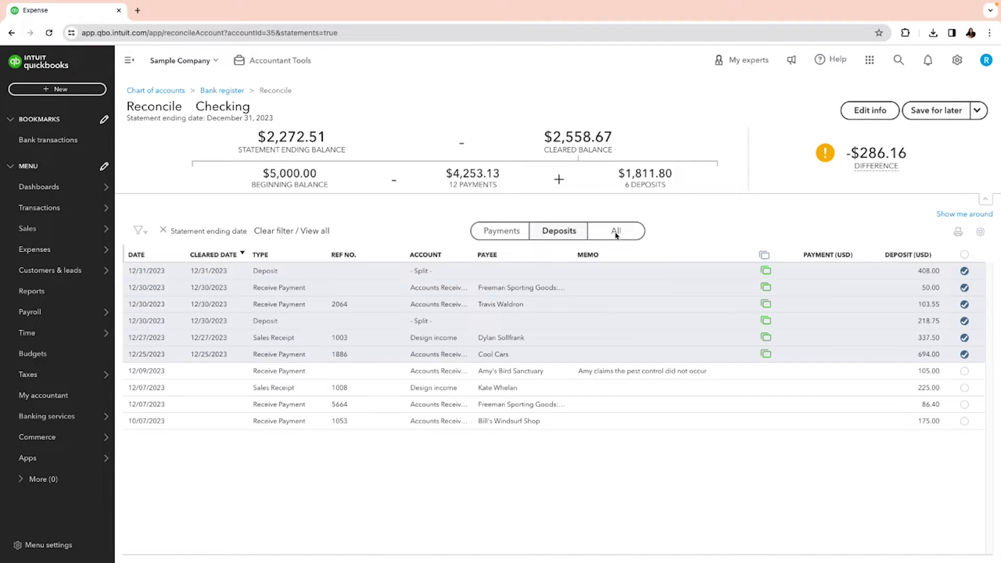
{"action": "left_click", "coordinate": [615, 235]}
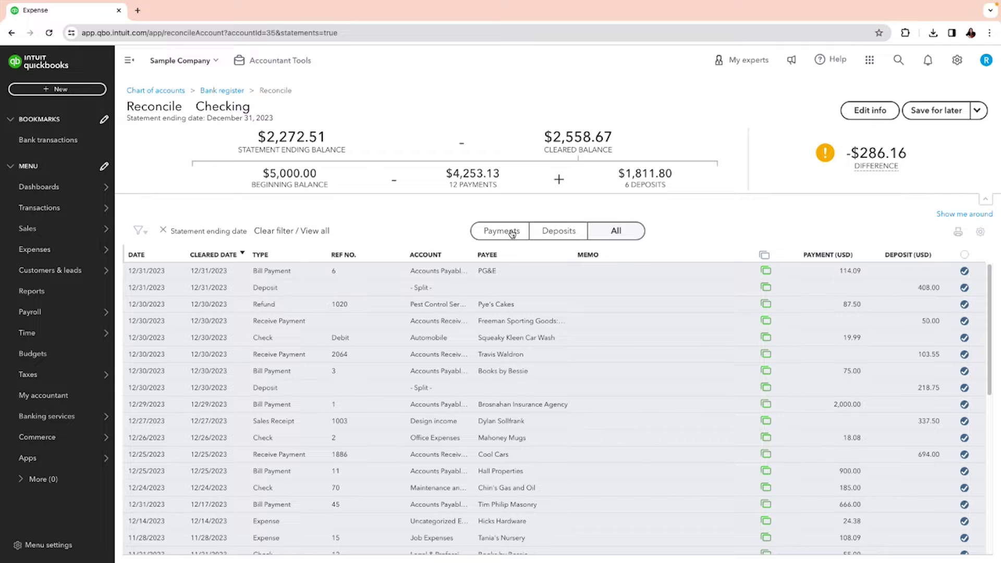
{"action": "left_click", "coordinate": [555, 239]}
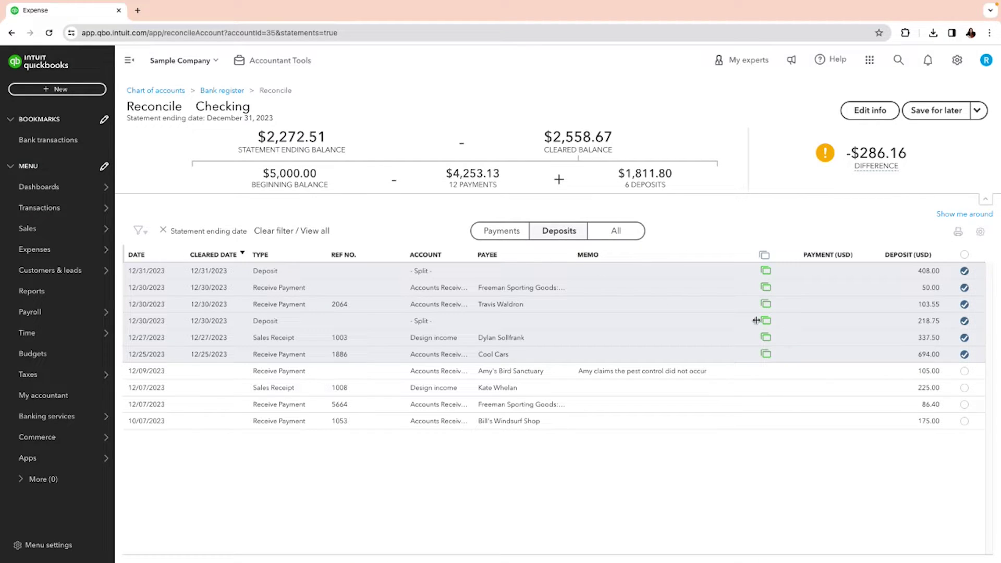
{"action": "left_click", "coordinate": [963, 372]}
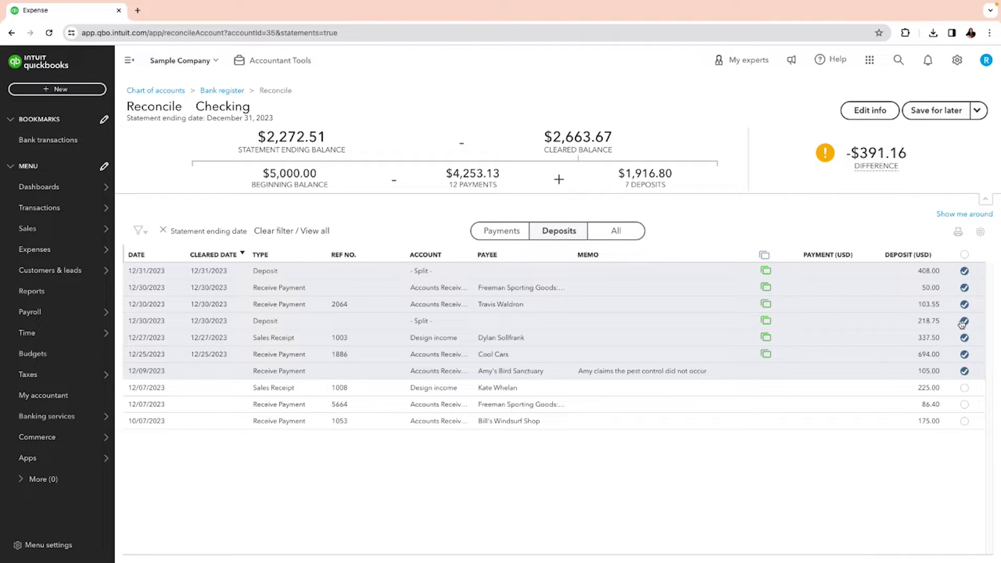
Try selecting all 10 deposits at once, undo it, and sort uncleared deposits first.
{"action": "left_click", "coordinate": [965, 256]}
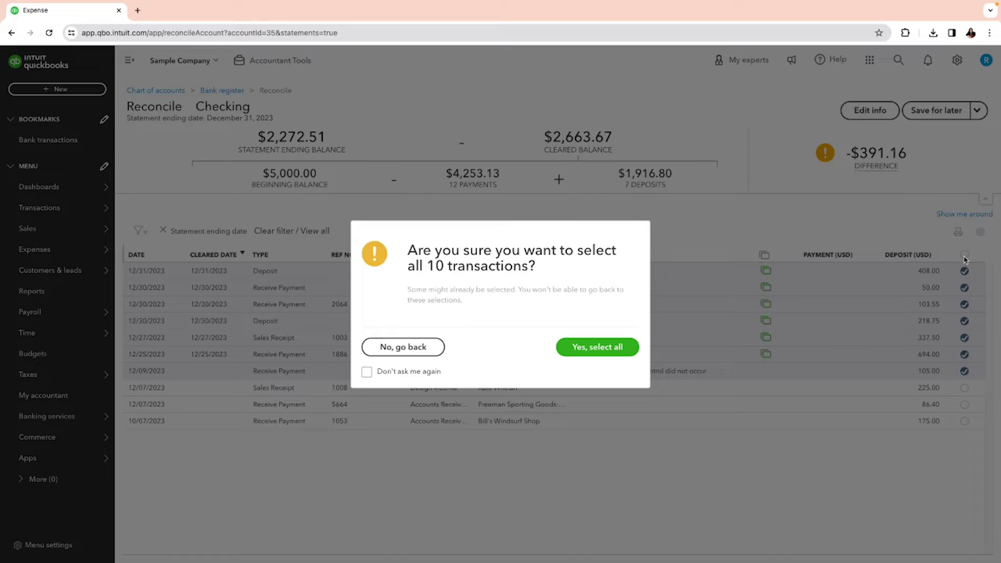
{"action": "left_click", "coordinate": [621, 347]}
{"action": "left_click", "coordinate": [964, 255]}
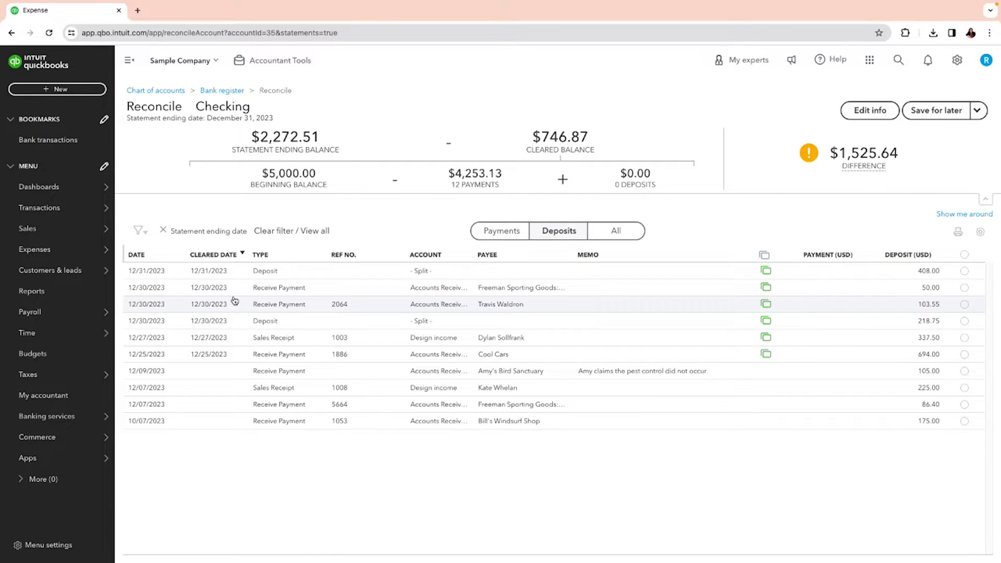
{"action": "left_click", "coordinate": [233, 254]}
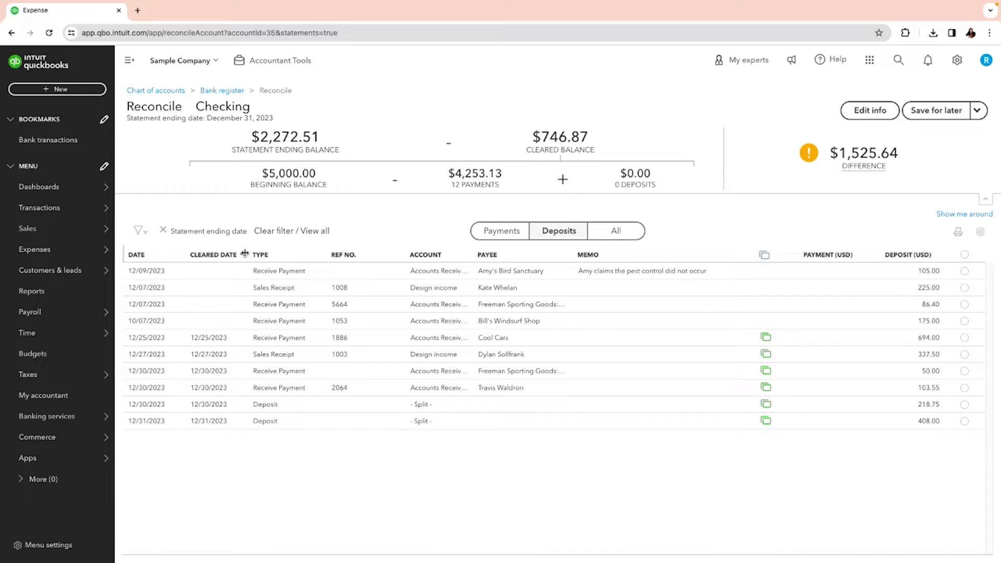
Clear the deposits 105.00, 225.00, 86.40, 175.00, 694.00, 337.50, 50.00, 103.55, 218.75 and 408.00.
{"action": "left_click", "coordinate": [964, 271]}
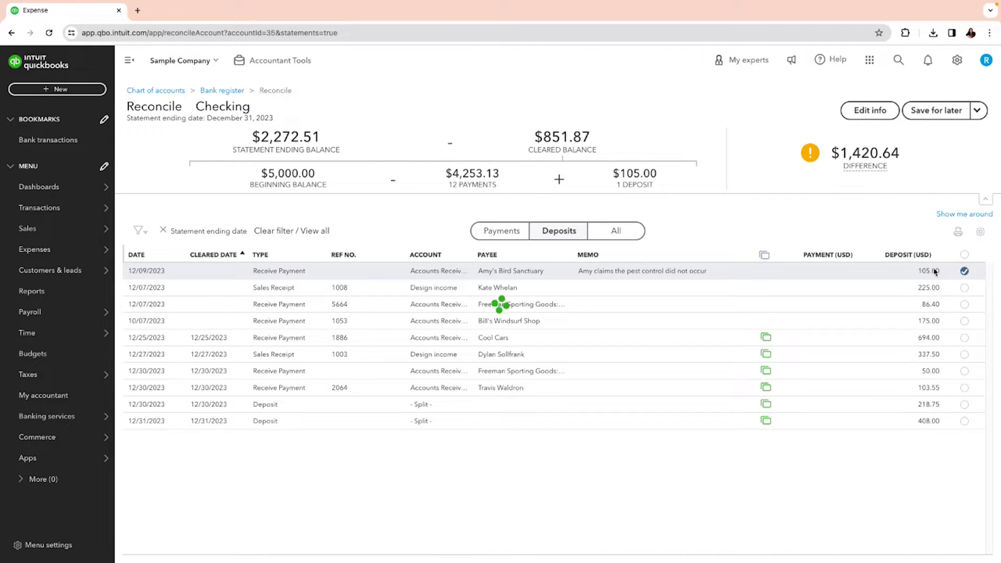
{"action": "left_click", "coordinate": [965, 288]}
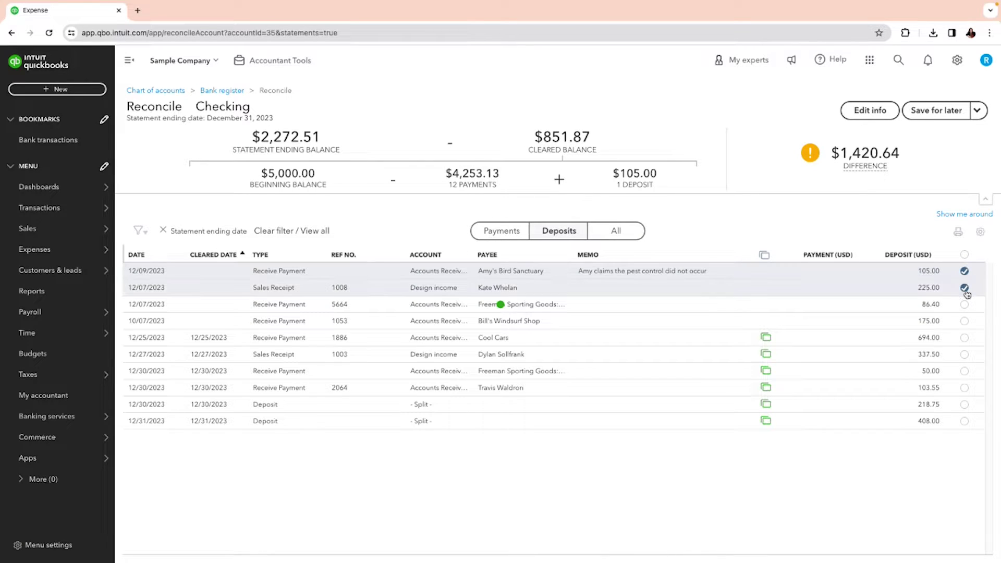
{"action": "left_click", "coordinate": [964, 306]}
{"action": "left_click", "coordinate": [964, 321]}
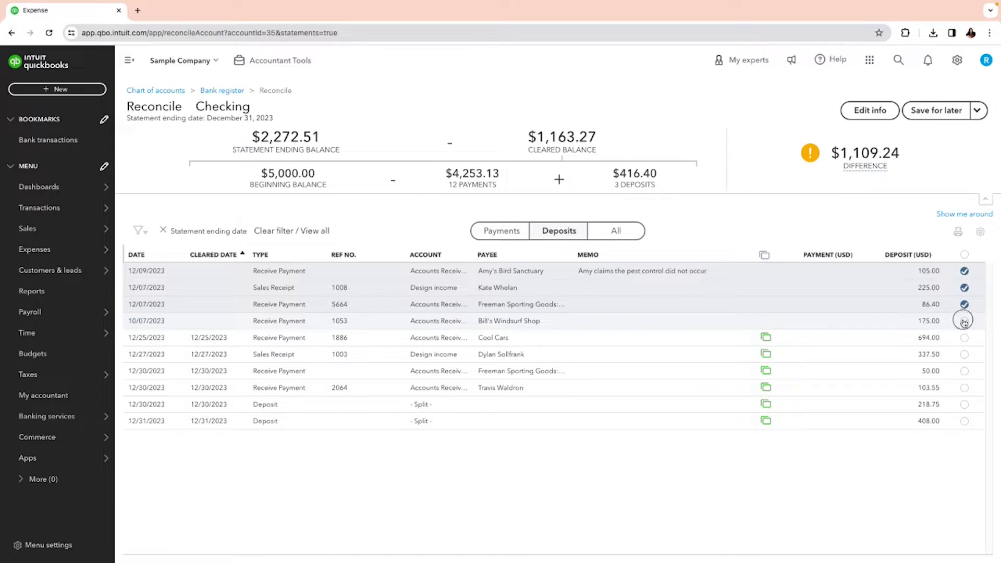
{"action": "left_click", "coordinate": [963, 339]}
{"action": "left_click", "coordinate": [964, 355]}
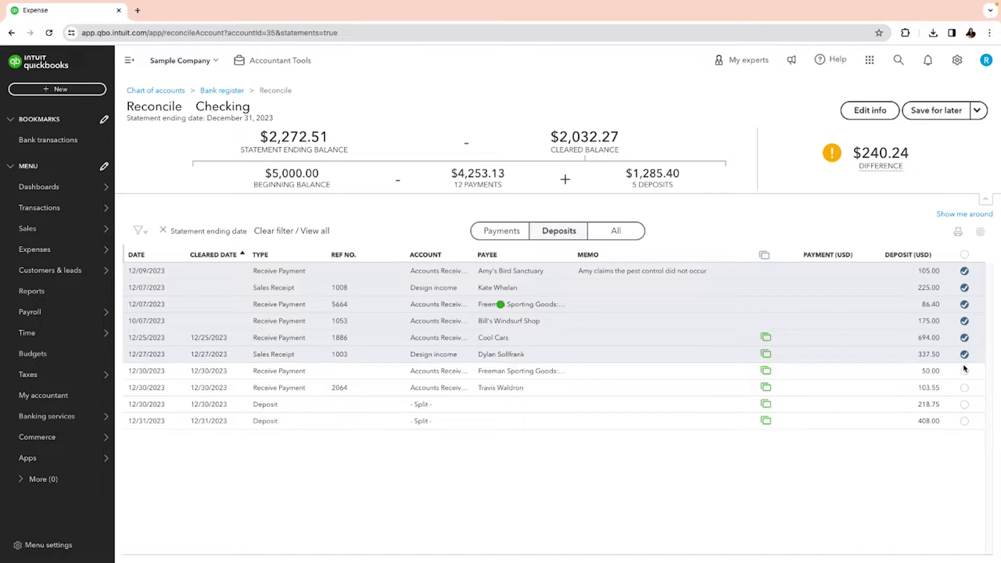
{"action": "left_click", "coordinate": [965, 371]}
{"action": "left_click", "coordinate": [964, 389]}
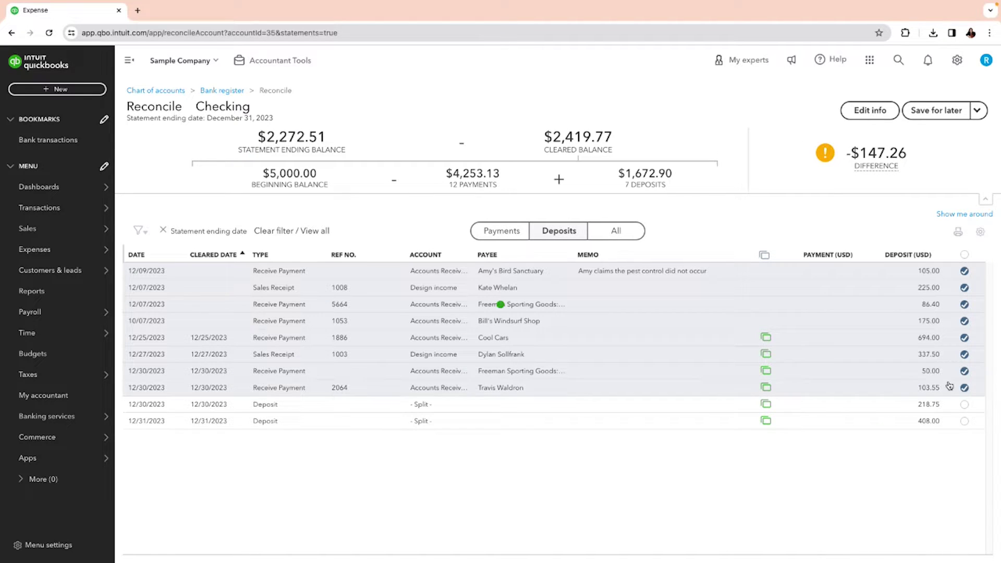
{"action": "left_click", "coordinate": [965, 405]}
{"action": "left_click", "coordinate": [966, 423]}
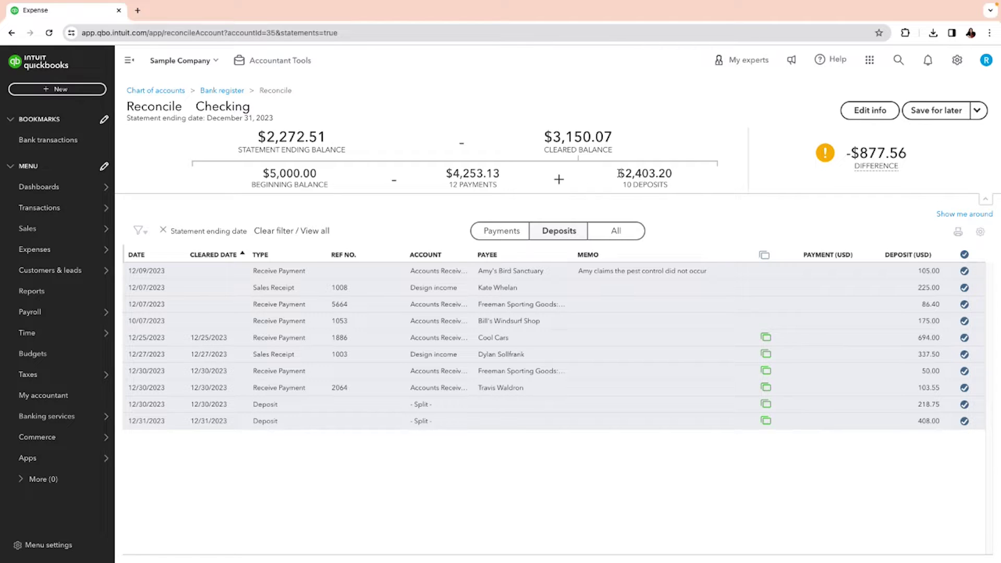
Check the $2,403.20 deposits total and show the payment transactions.
{"action": "left_click_drag", "start_coordinate": [620, 173], "coordinate": [678, 181]}
{"action": "mouse_move", "coordinate": [866, 156]}
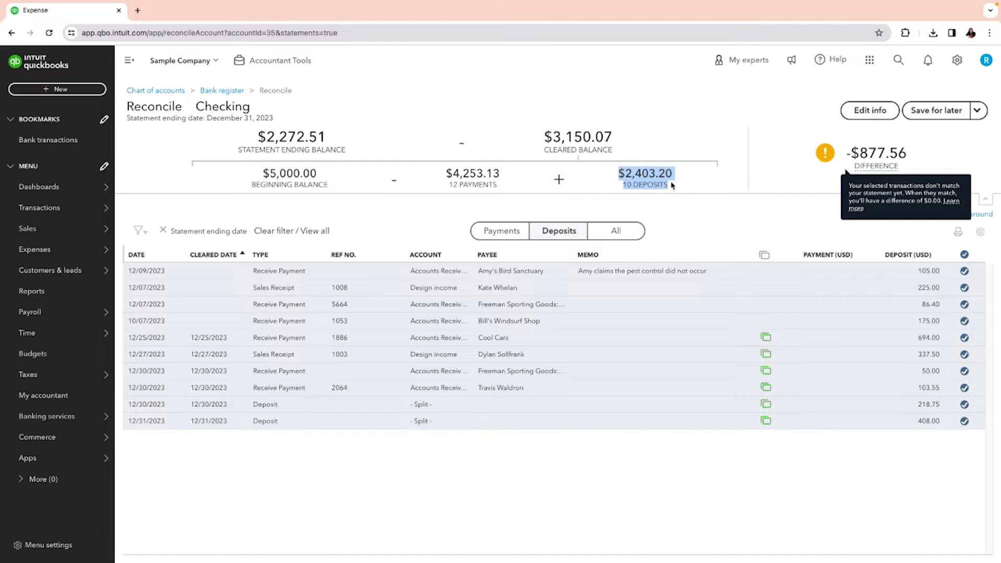
{"action": "left_click", "coordinate": [514, 235]}
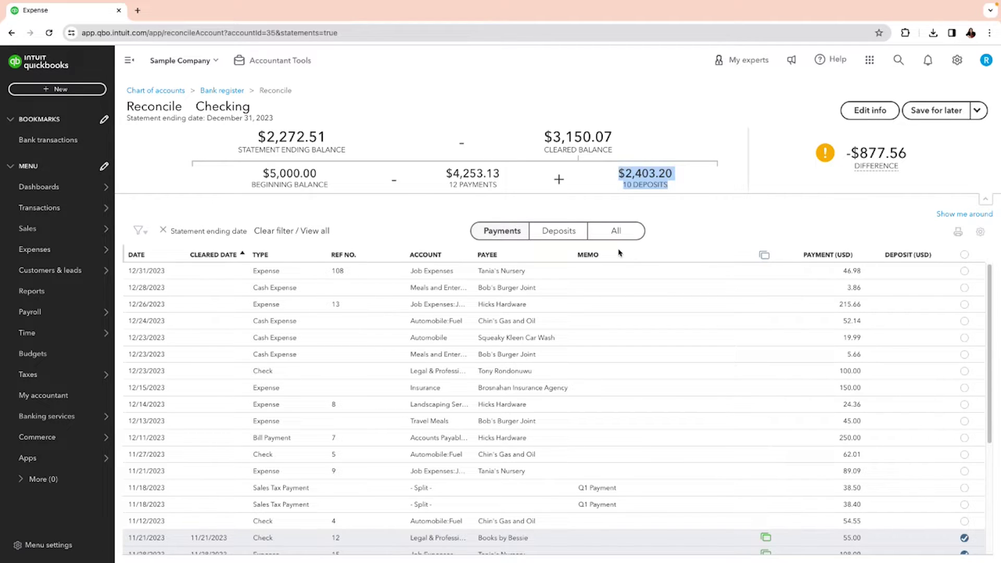
Clear the November payments of 54.55, 38.40, 38.50 and 89.09.
{"action": "left_click", "coordinate": [965, 521]}
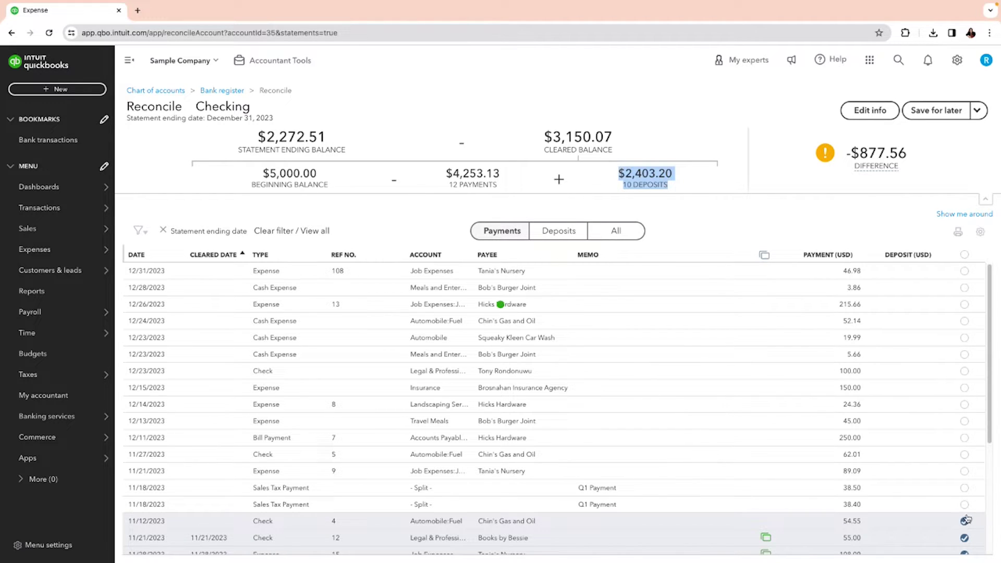
{"action": "left_click", "coordinate": [964, 504]}
{"action": "left_click", "coordinate": [965, 488]}
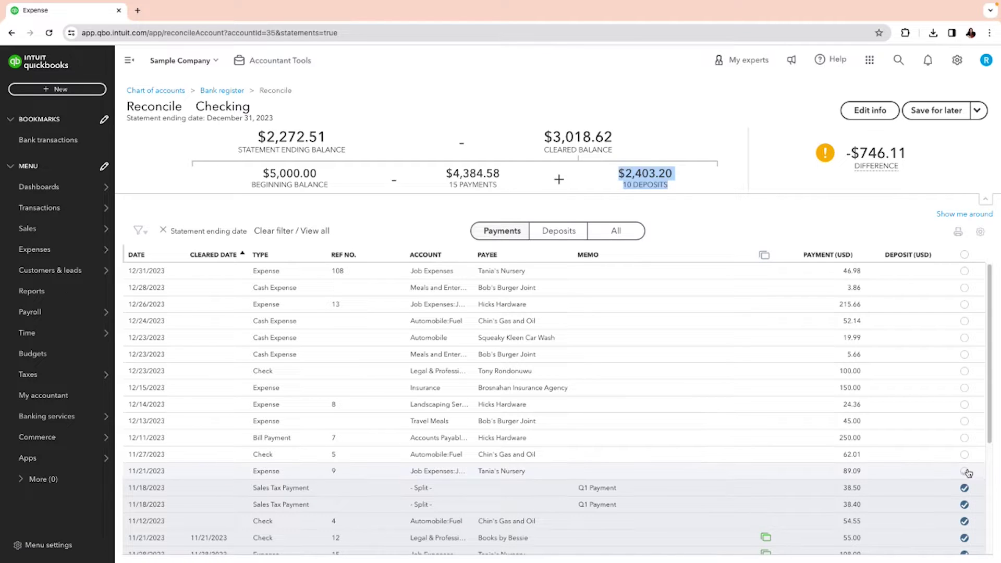
{"action": "left_click", "coordinate": [967, 472]}
{"action": "scroll", "coordinate": [970, 521], "scroll_direction": "down", "scroll_amount": 3}
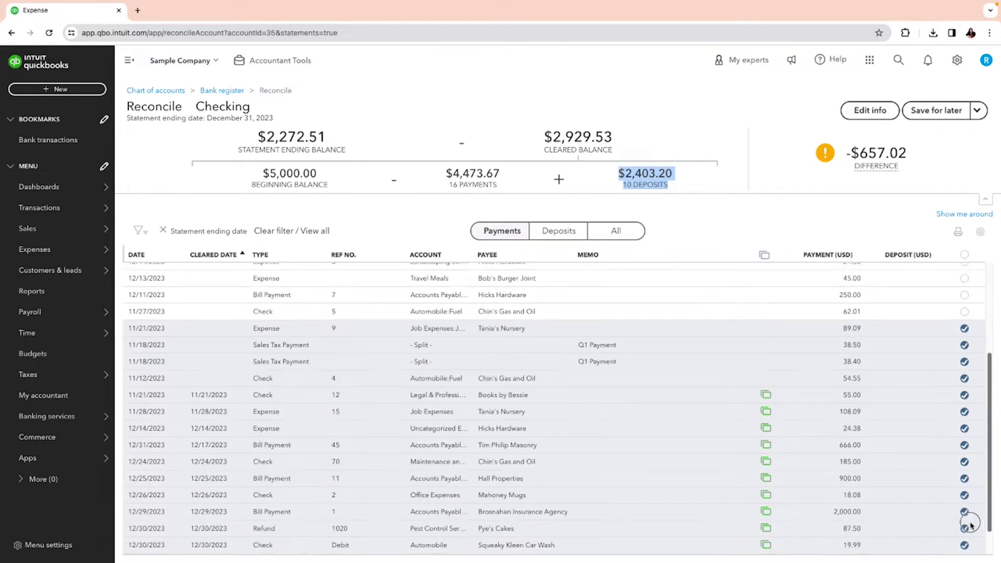
{"action": "scroll", "coordinate": [967, 496], "scroll_direction": "up", "scroll_amount": 3}
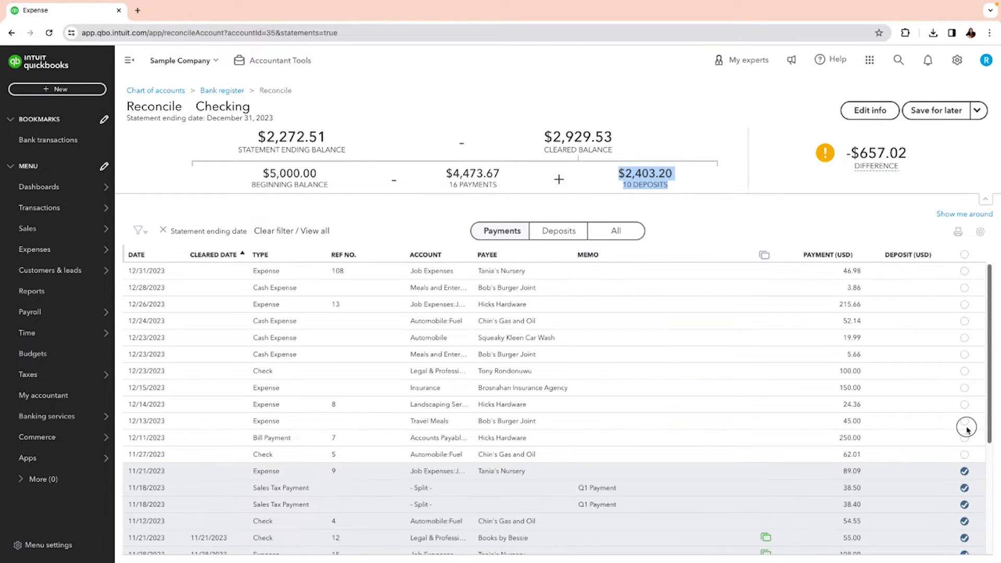
Clear December payments 62.01, 250.00, 45.00, 24.36, 150.00, 100.00, 5.66 and 19.99, zeroing the difference.
{"action": "left_click", "coordinate": [965, 454]}
{"action": "left_click", "coordinate": [965, 437]}
{"action": "left_click", "coordinate": [965, 420]}
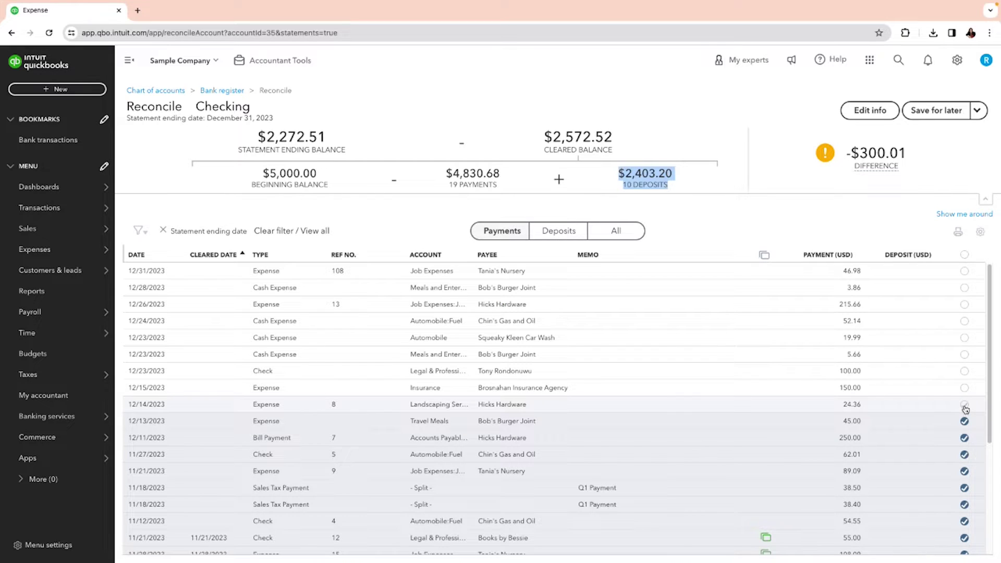
{"action": "left_click", "coordinate": [965, 404]}
{"action": "left_click", "coordinate": [964, 387]}
{"action": "left_click", "coordinate": [964, 371]}
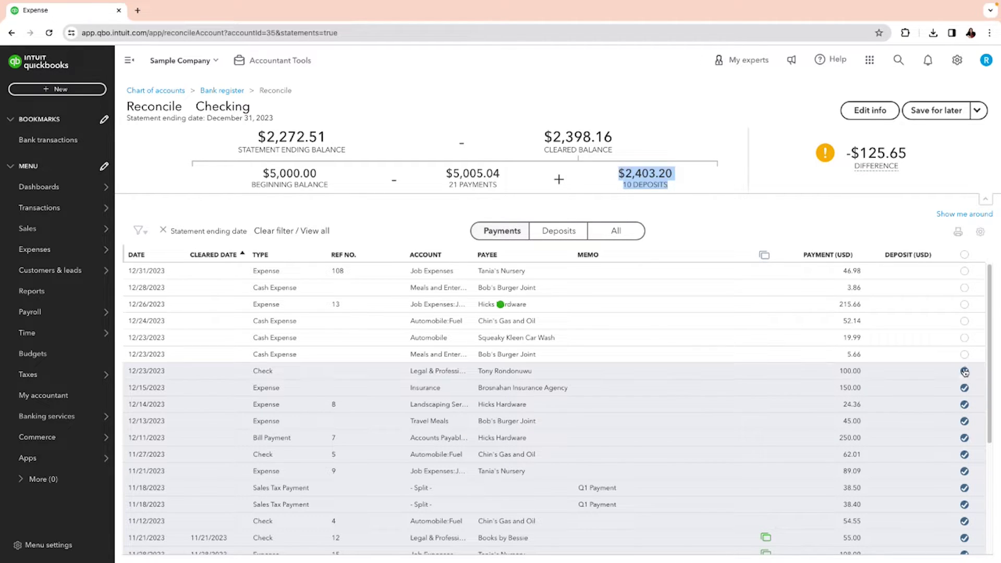
{"action": "left_click", "coordinate": [965, 354]}
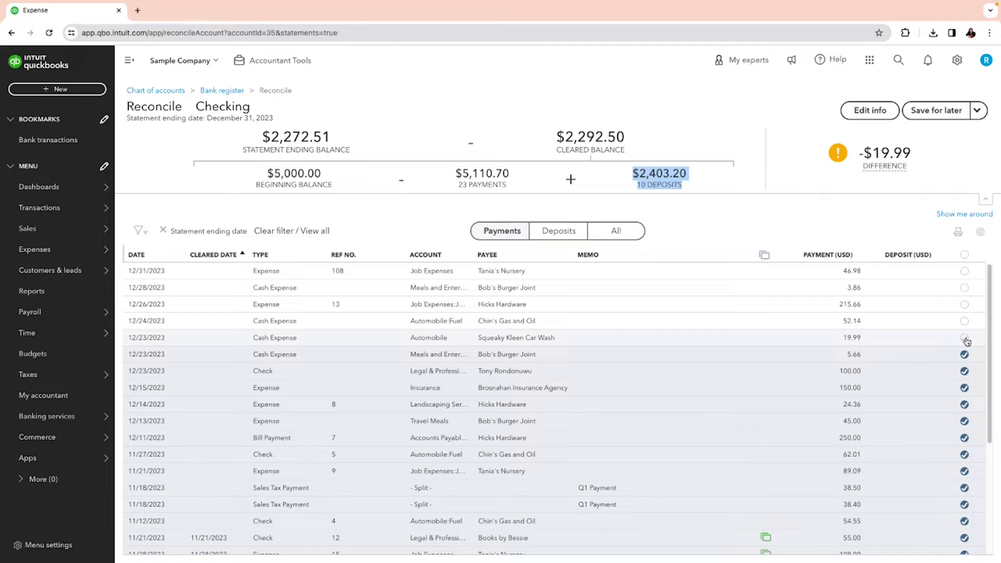
{"action": "left_click", "coordinate": [965, 338]}
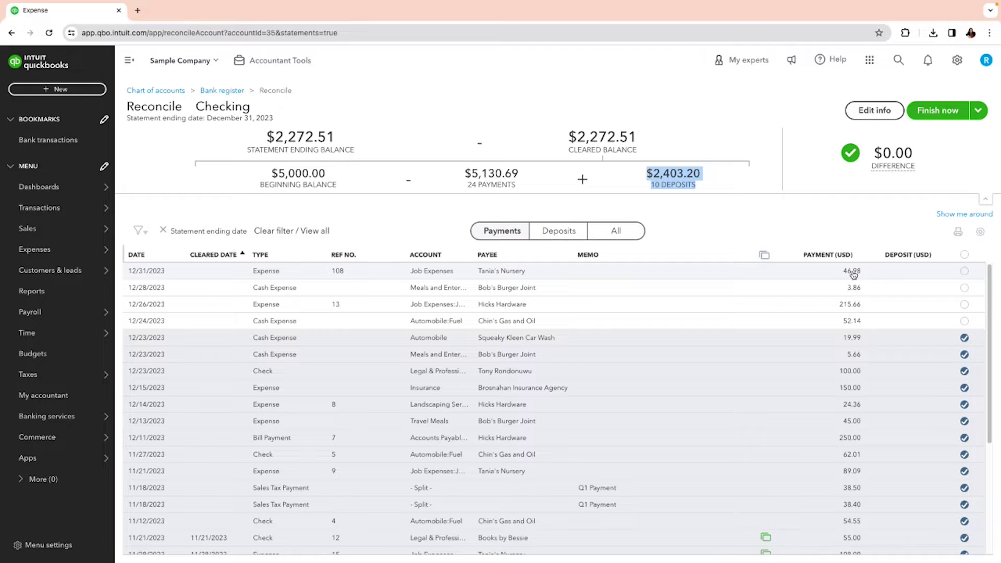
Change the 12/31/2023 $46.98 expense #108 to be paid from Cash on hand.
{"action": "left_click", "coordinate": [853, 273]}
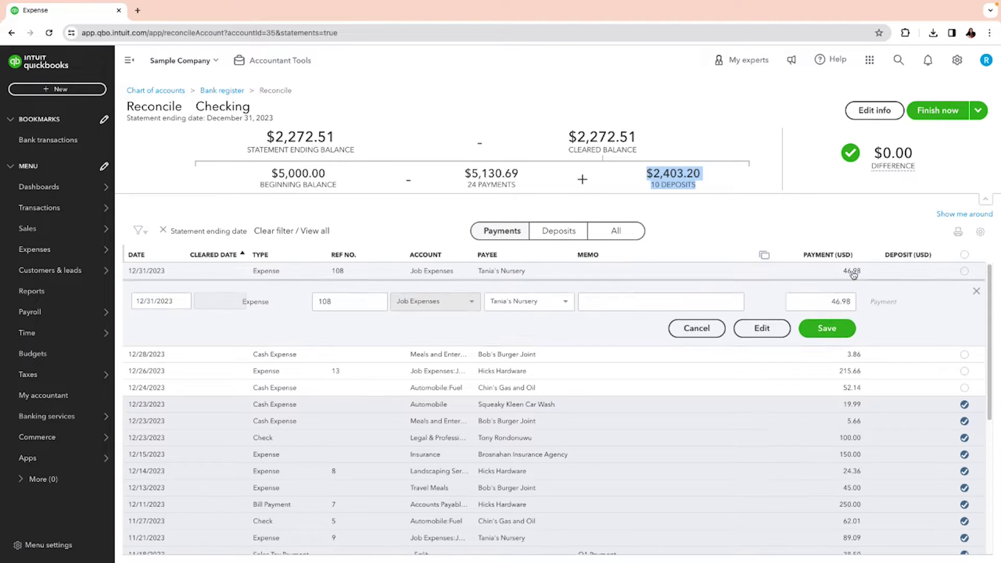
{"action": "left_click", "coordinate": [762, 328]}
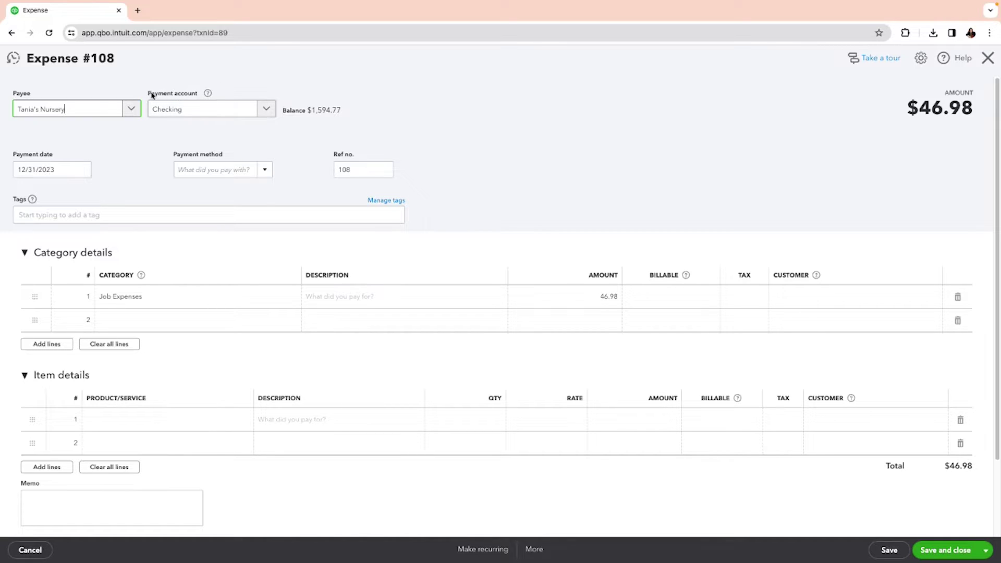
{"action": "left_click", "coordinate": [268, 114]}
{"action": "left_click", "coordinate": [201, 154]}
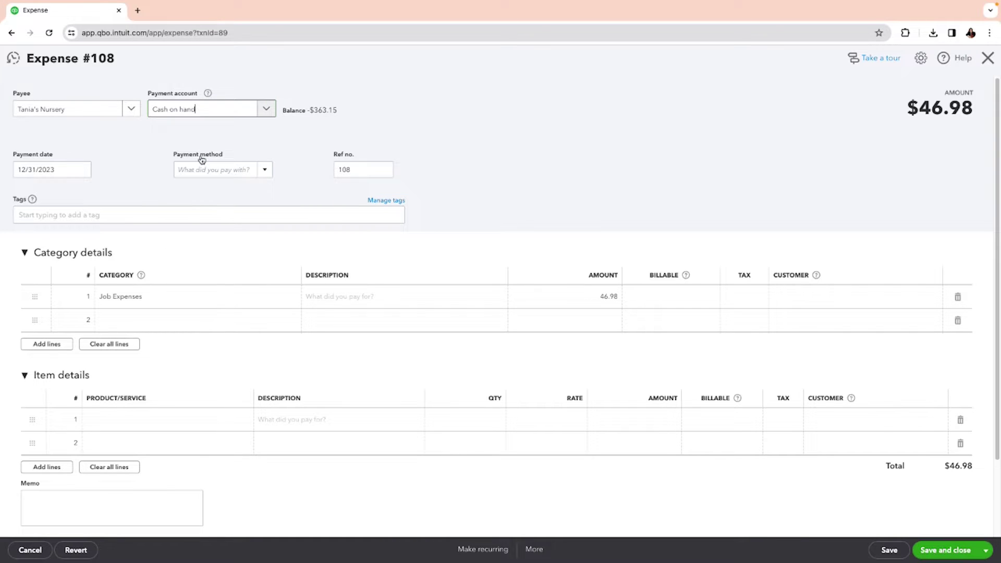
{"action": "left_click", "coordinate": [948, 556]}
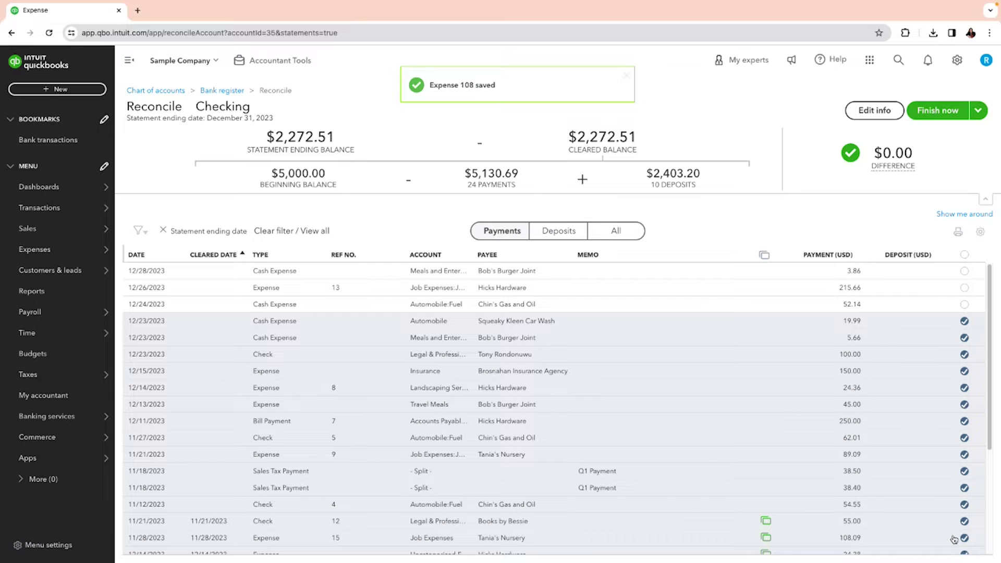
Reassign the 12/28 $3.86 Bob's Burger Joint expense from Checking to Mastercard.
{"action": "left_click", "coordinate": [852, 270]}
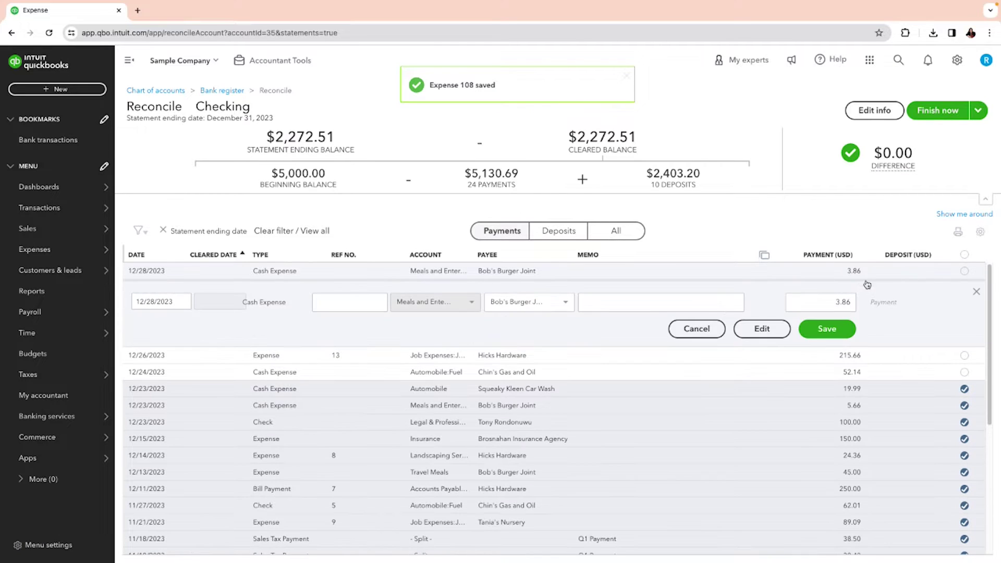
{"action": "left_click", "coordinate": [760, 328]}
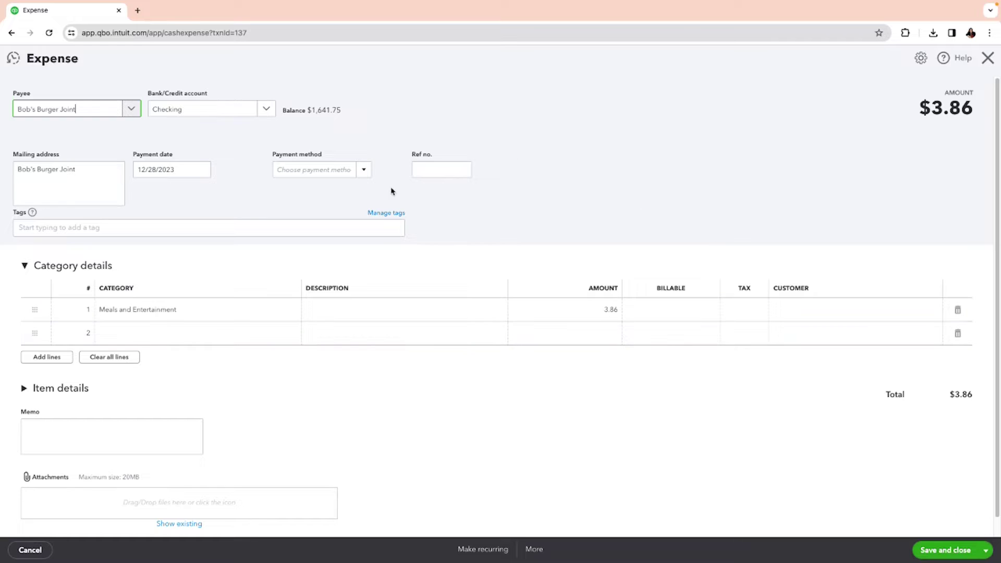
{"action": "left_click", "coordinate": [266, 108]}
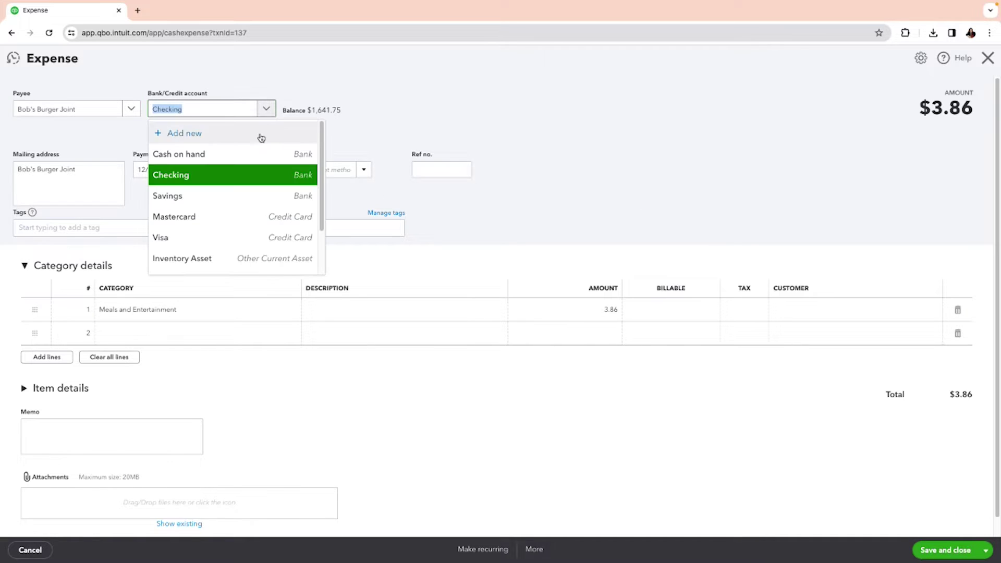
{"action": "left_click", "coordinate": [227, 224]}
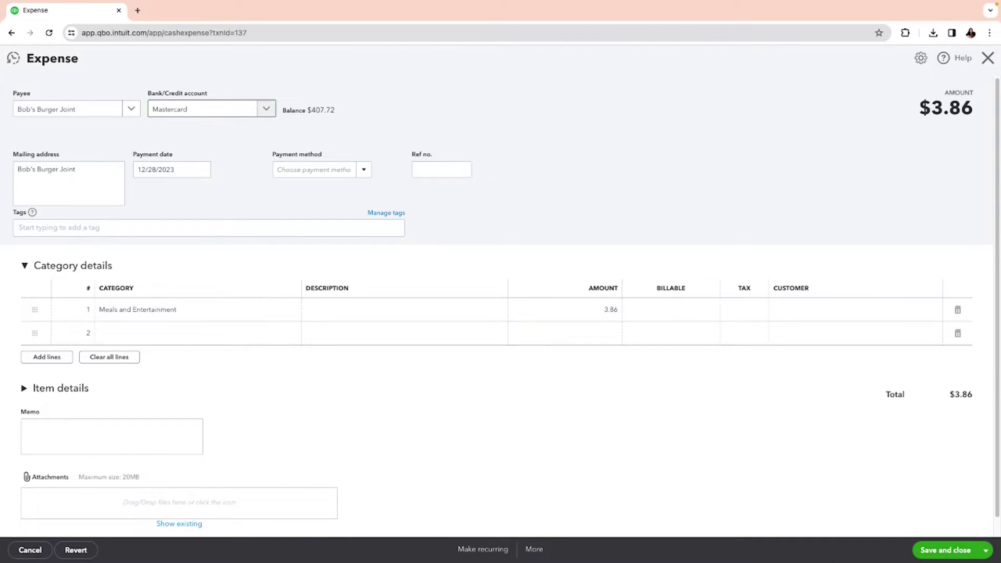
{"action": "left_click", "coordinate": [922, 552]}
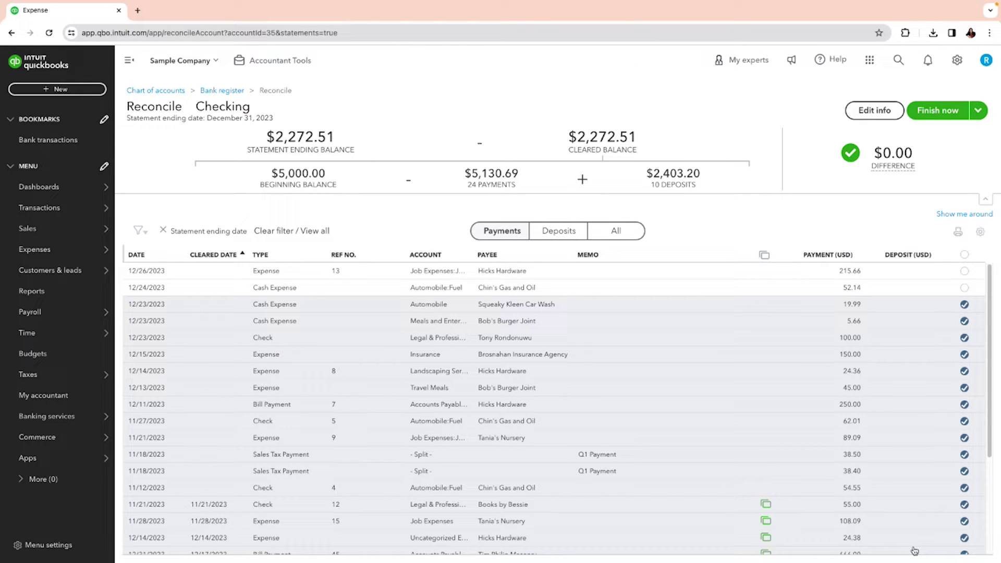
Switch the 12/26 Hicks Hardware expense #13 ($215.66) to the Cash on hand account.
{"action": "left_click", "coordinate": [852, 272]}
{"action": "left_click", "coordinate": [765, 328]}
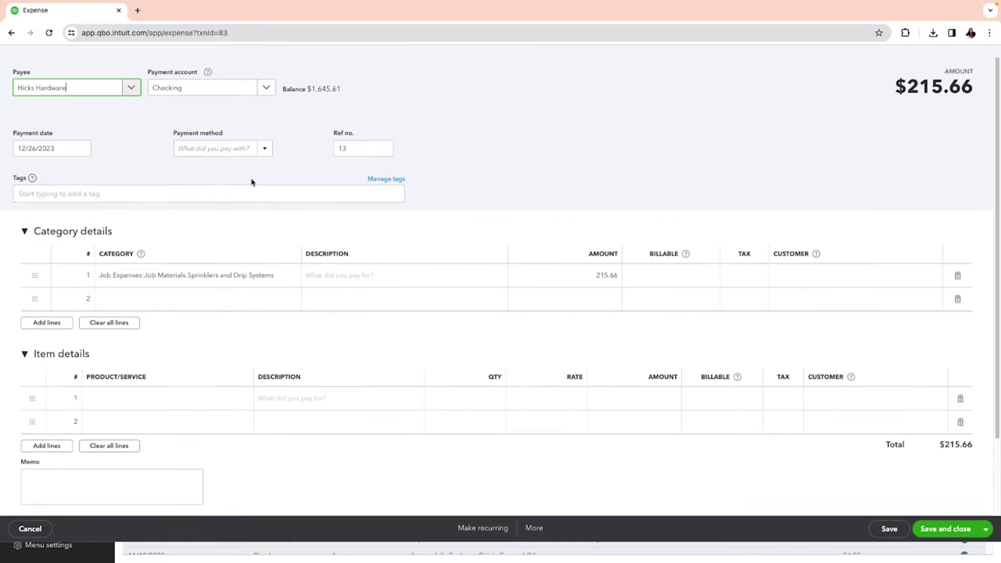
{"action": "left_click", "coordinate": [268, 107]}
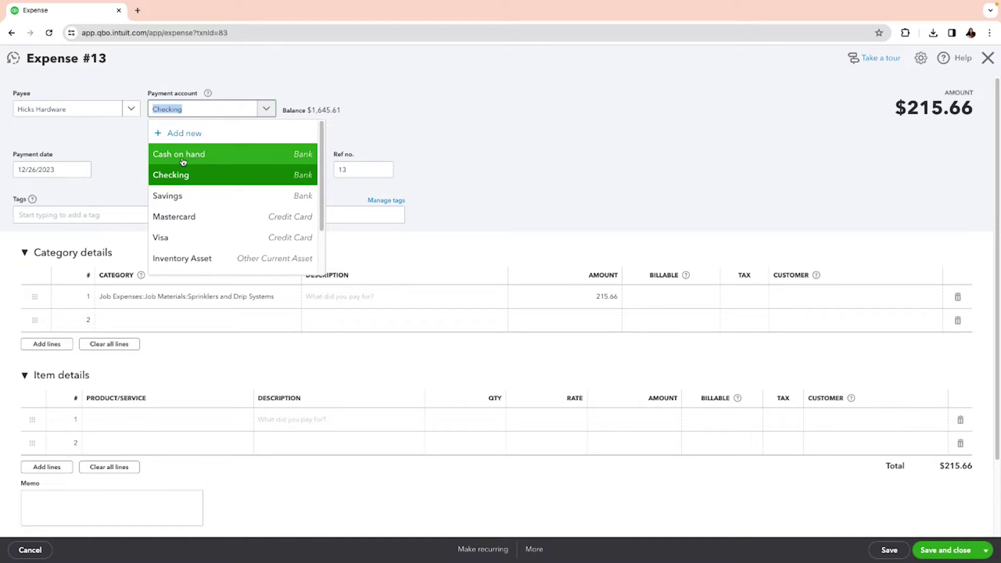
{"action": "left_click", "coordinate": [157, 135]}
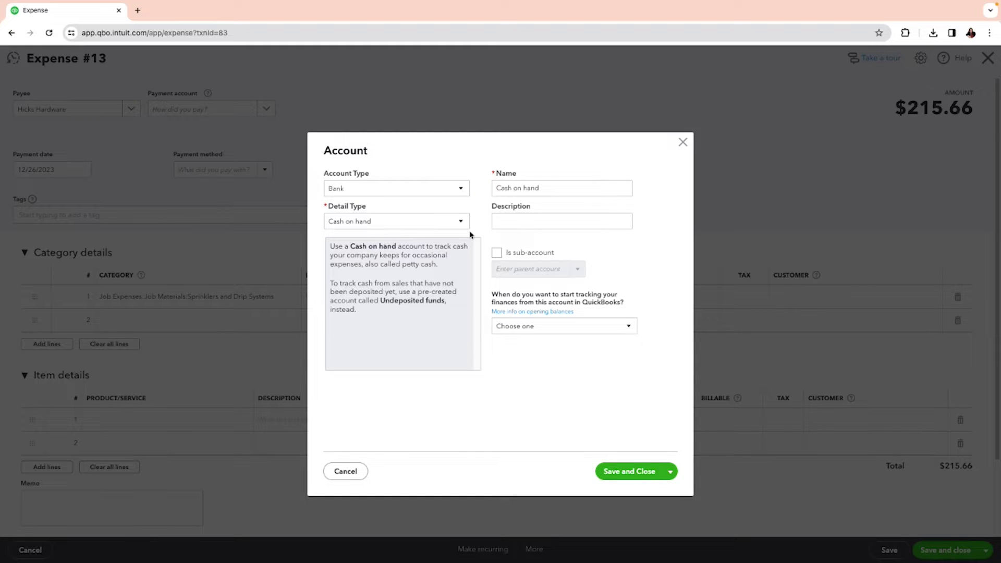
{"action": "left_click", "coordinate": [683, 142]}
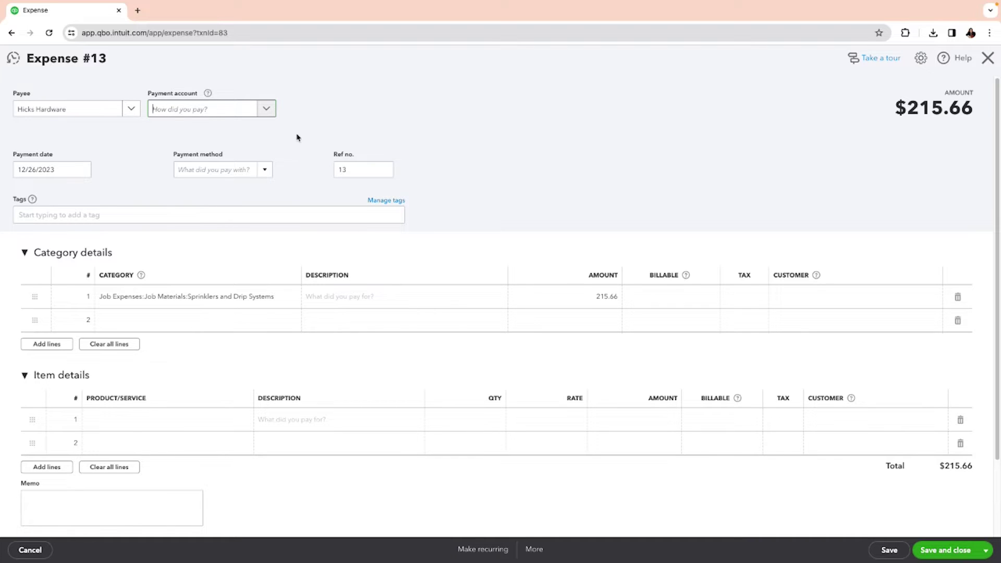
{"action": "left_click", "coordinate": [267, 110]}
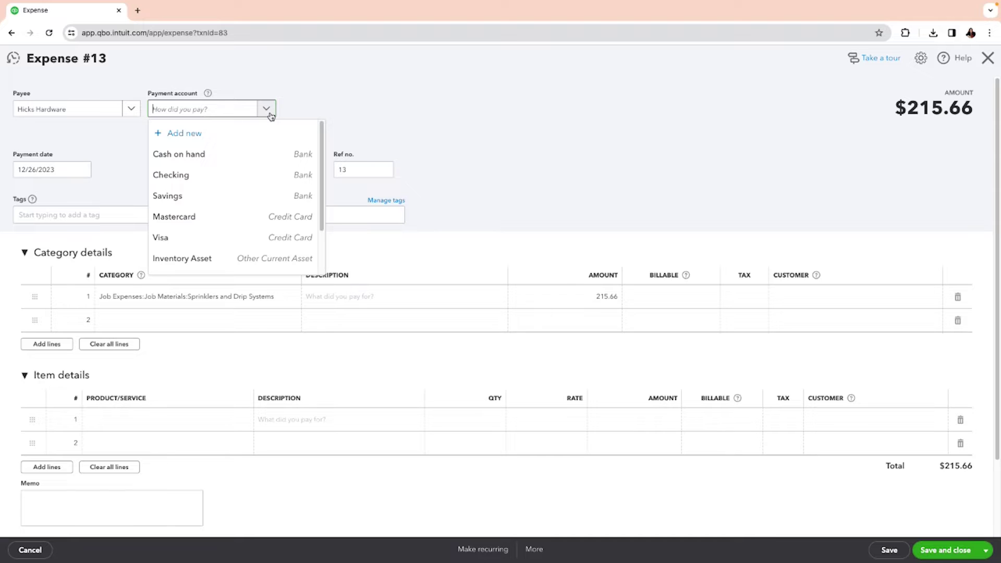
{"action": "left_click", "coordinate": [224, 155]}
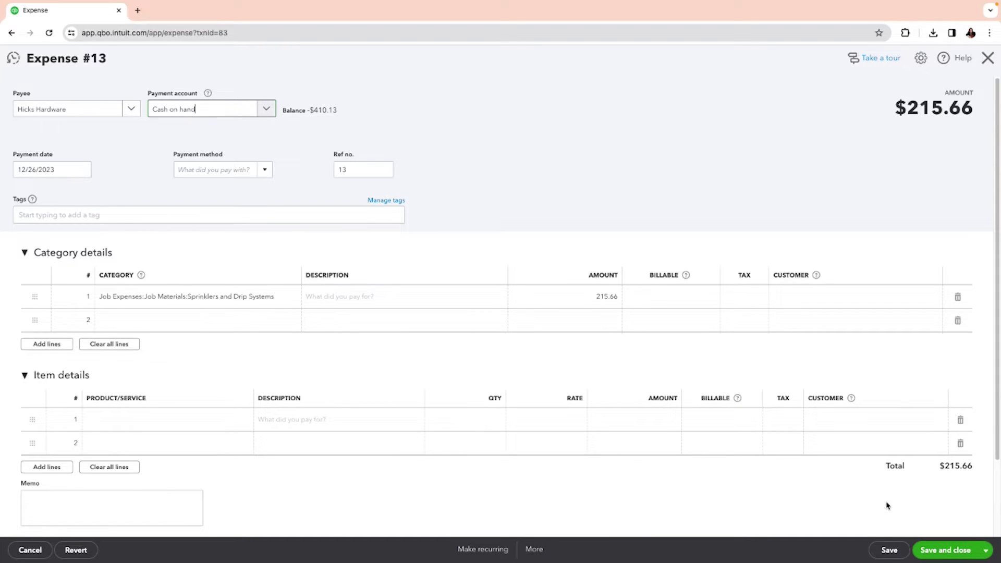
{"action": "left_click", "coordinate": [950, 557]}
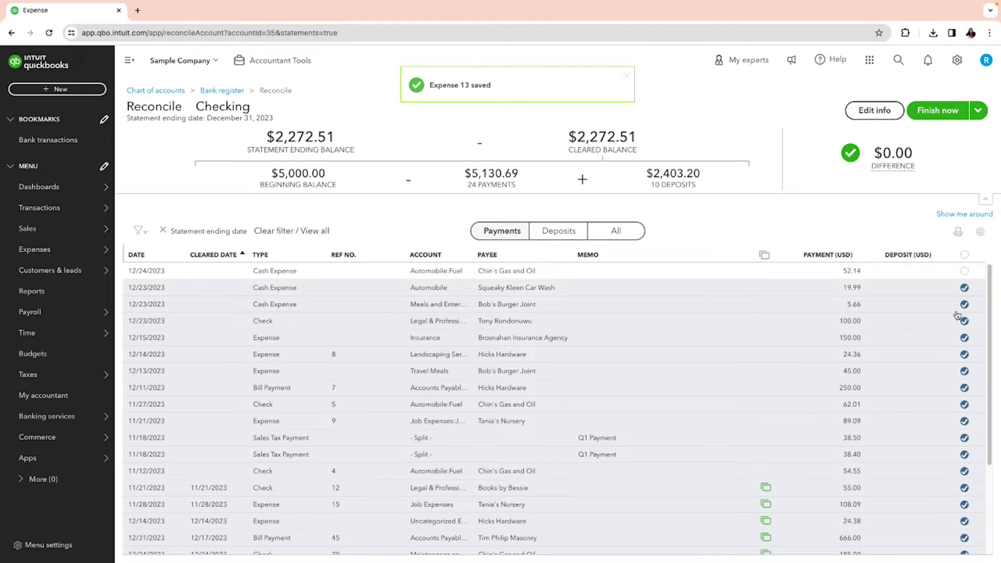
Reassign the 12/24 Chin's Gas and Oil $52.14 expense to Cash on hand.
{"action": "left_click", "coordinate": [849, 271]}
{"action": "left_click", "coordinate": [762, 328]}
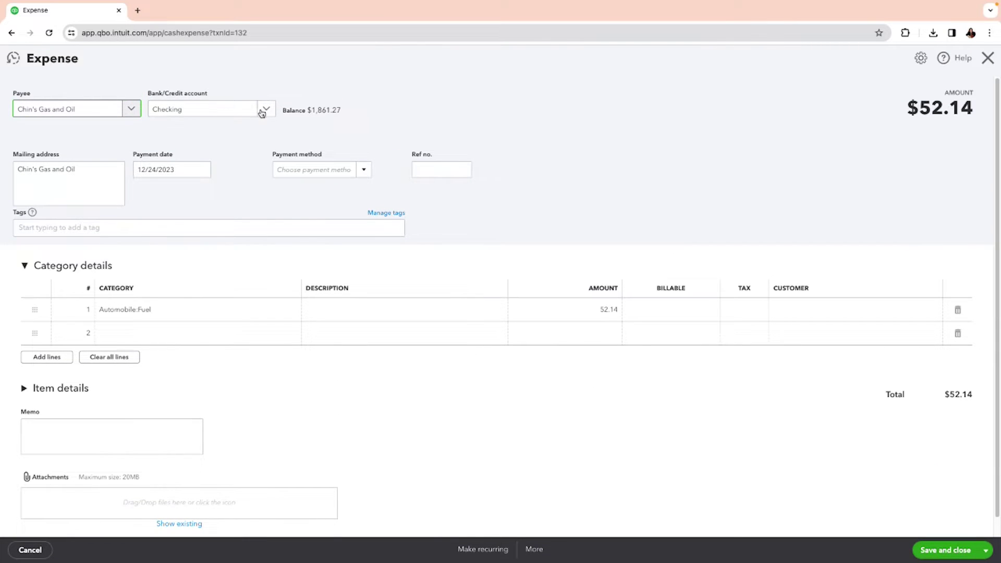
{"action": "left_click", "coordinate": [264, 109]}
{"action": "left_click", "coordinate": [178, 155]}
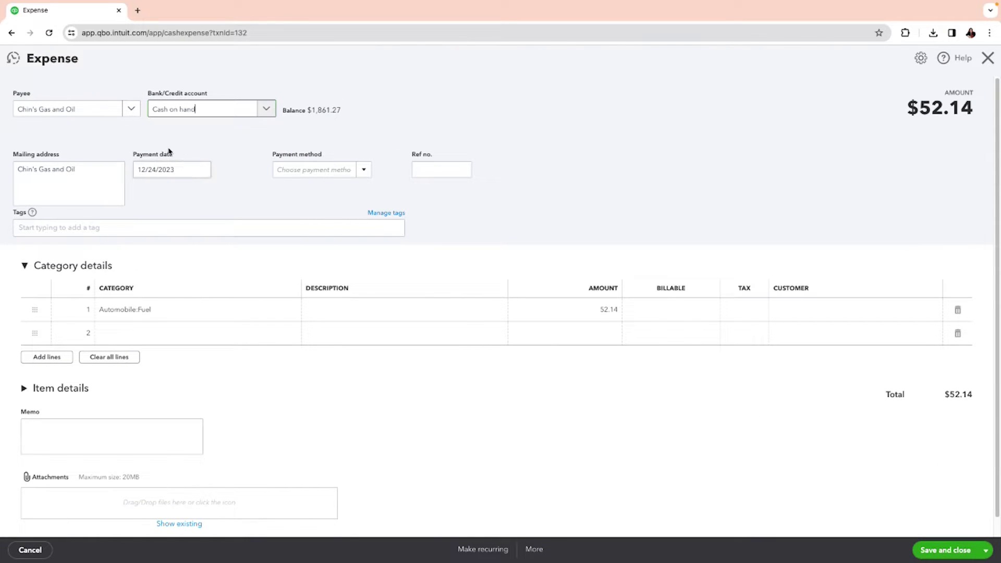
{"action": "left_click", "coordinate": [931, 551]}
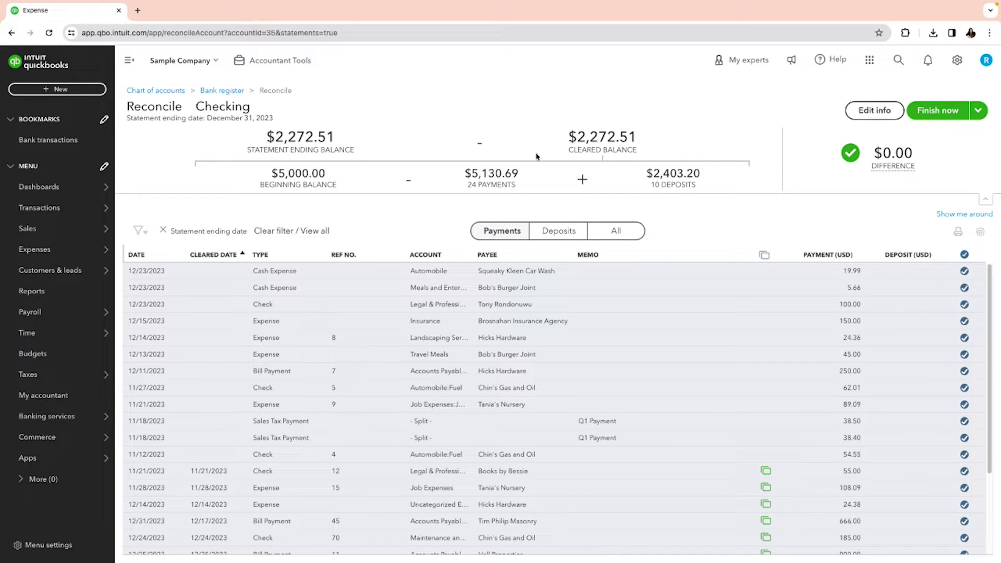
Show all Checking transactions, confirm the $0.00 difference, and scroll through the cleared list.
{"action": "left_click", "coordinate": [618, 241]}
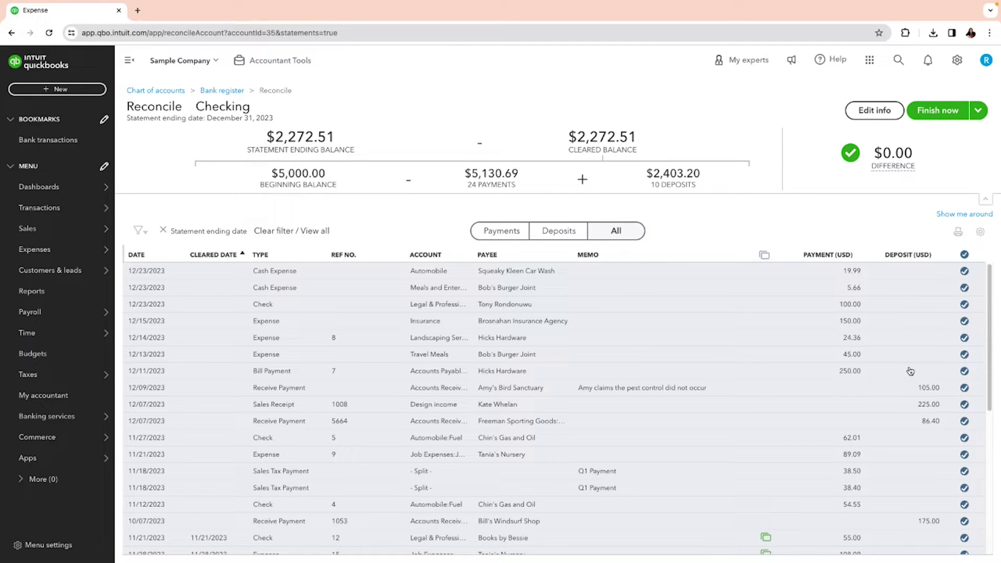
{"action": "mouse_move", "coordinate": [892, 165]}
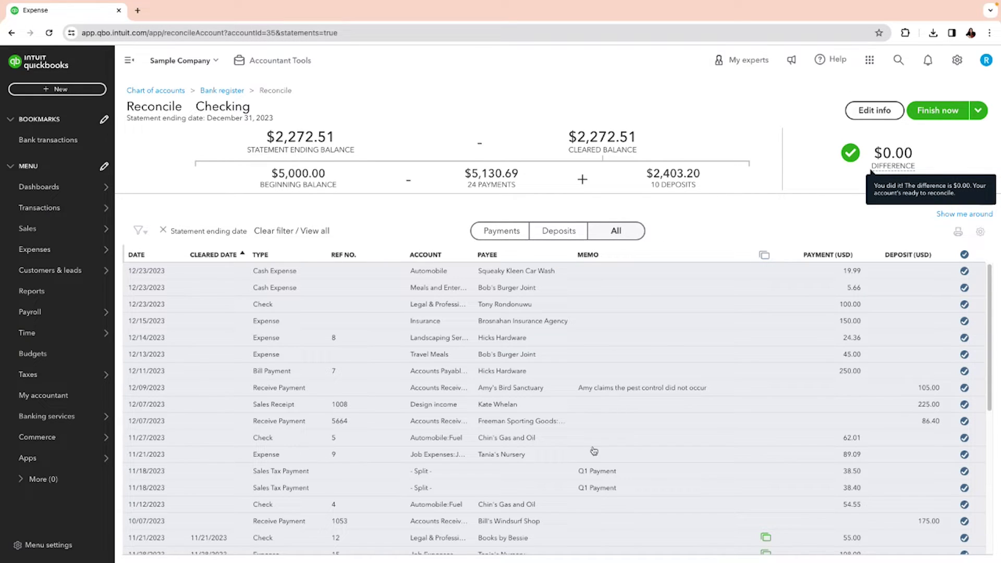
{"action": "scroll", "coordinate": [585, 448], "scroll_direction": "down", "scroll_amount": 3}
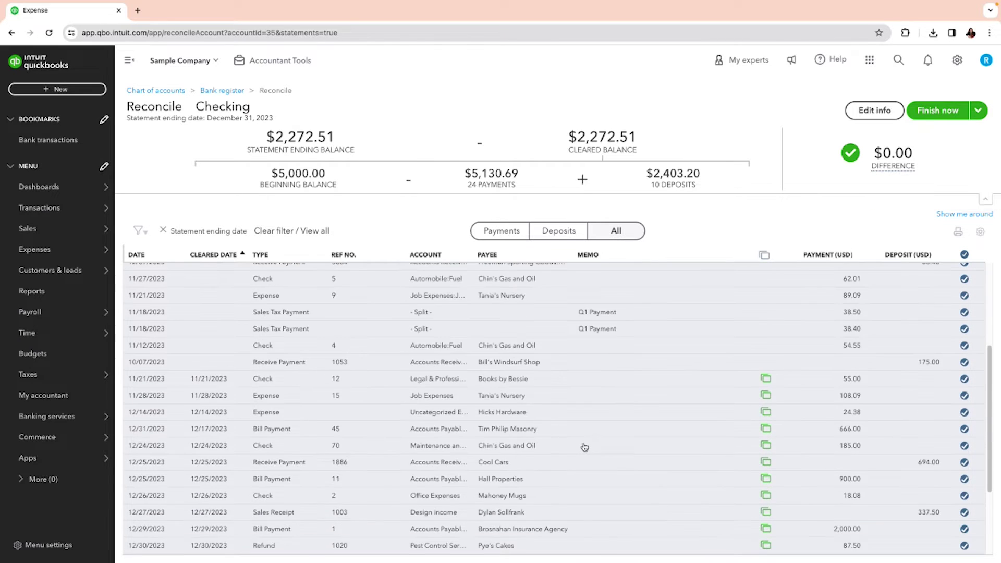
{"action": "scroll", "coordinate": [585, 448], "scroll_direction": "down", "scroll_amount": 3}
{"action": "scroll", "coordinate": [584, 445], "scroll_direction": "up", "scroll_amount": 5}
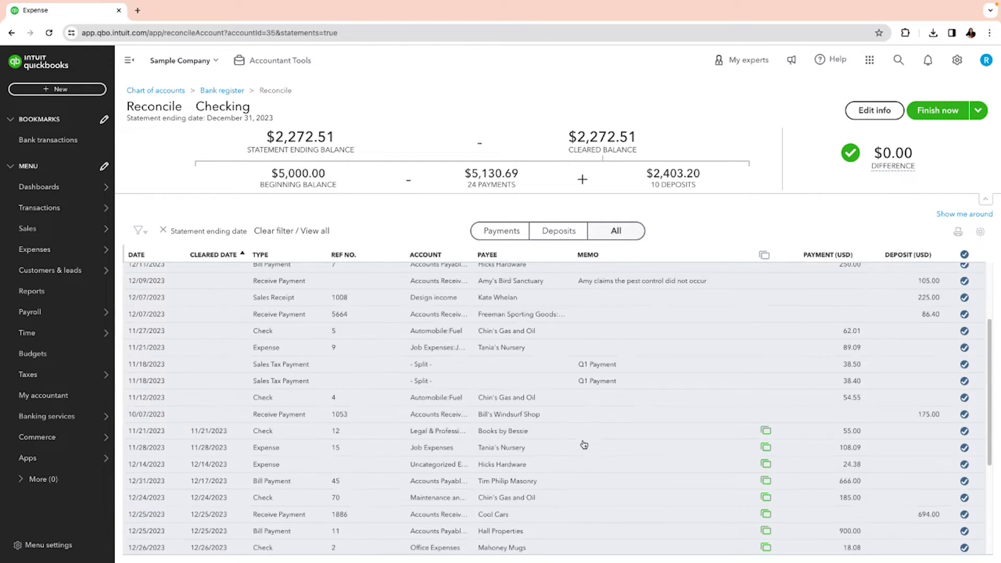
{"action": "scroll", "coordinate": [584, 445], "scroll_direction": "up", "scroll_amount": 2}
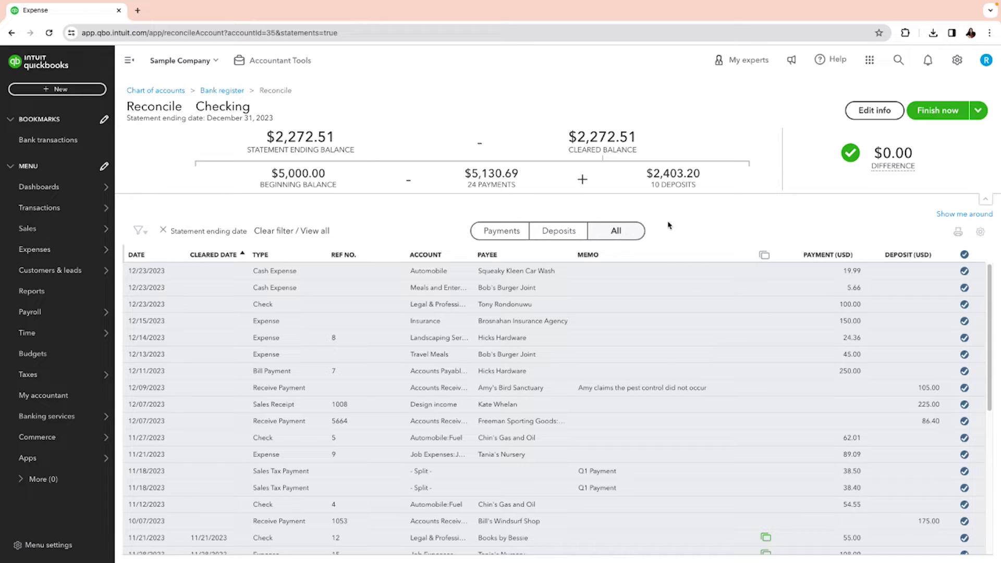
Sort by cleared date, re-clear the PG&E 114.09 payment, then sort by date oldest first.
{"action": "left_click", "coordinate": [241, 255]}
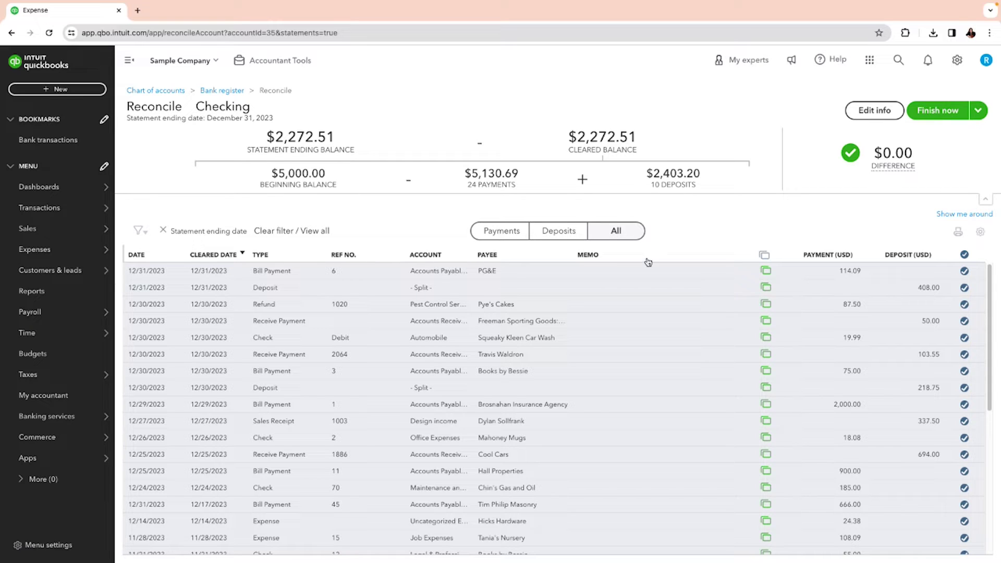
{"action": "left_click", "coordinate": [965, 272]}
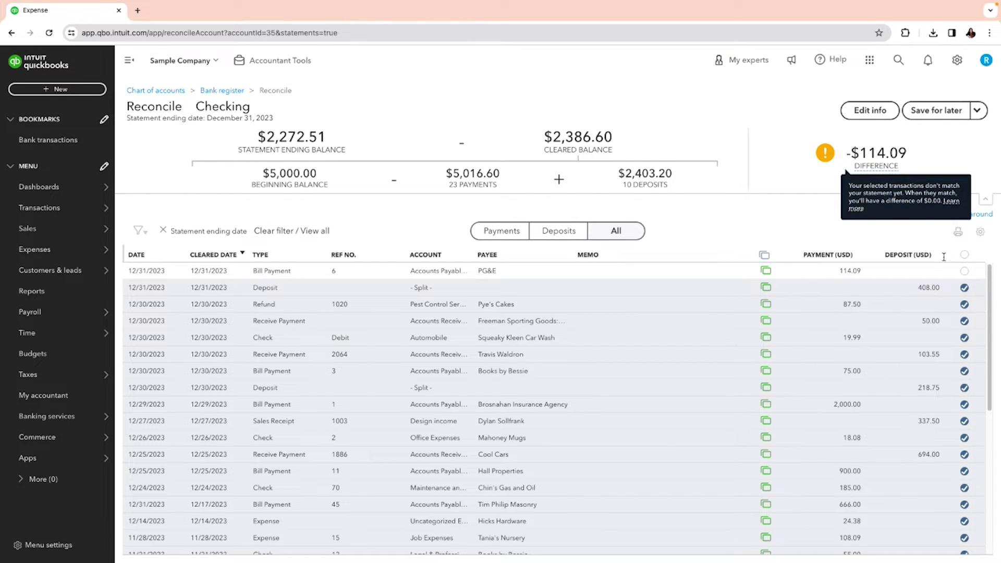
{"action": "left_click", "coordinate": [965, 270]}
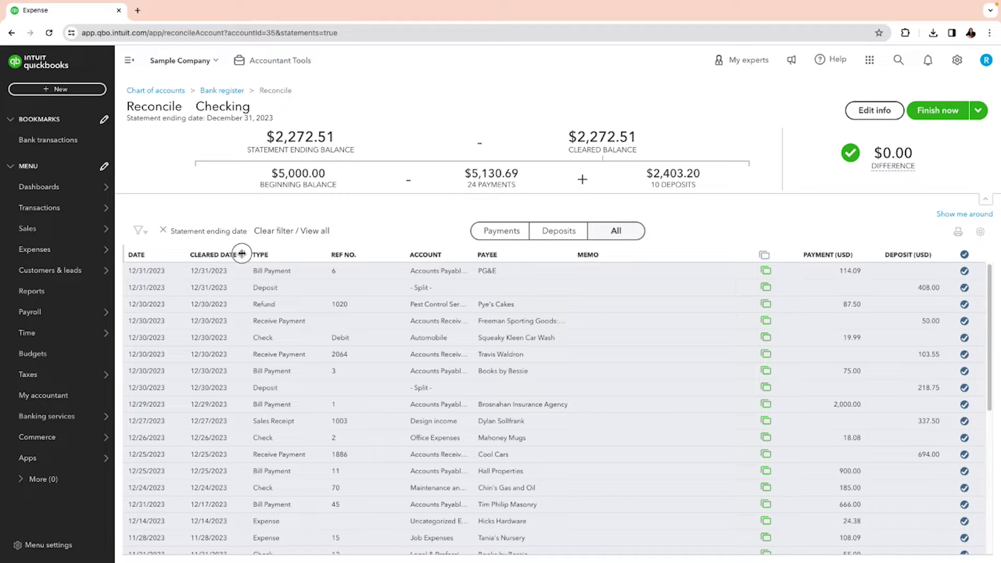
{"action": "left_click", "coordinate": [221, 258]}
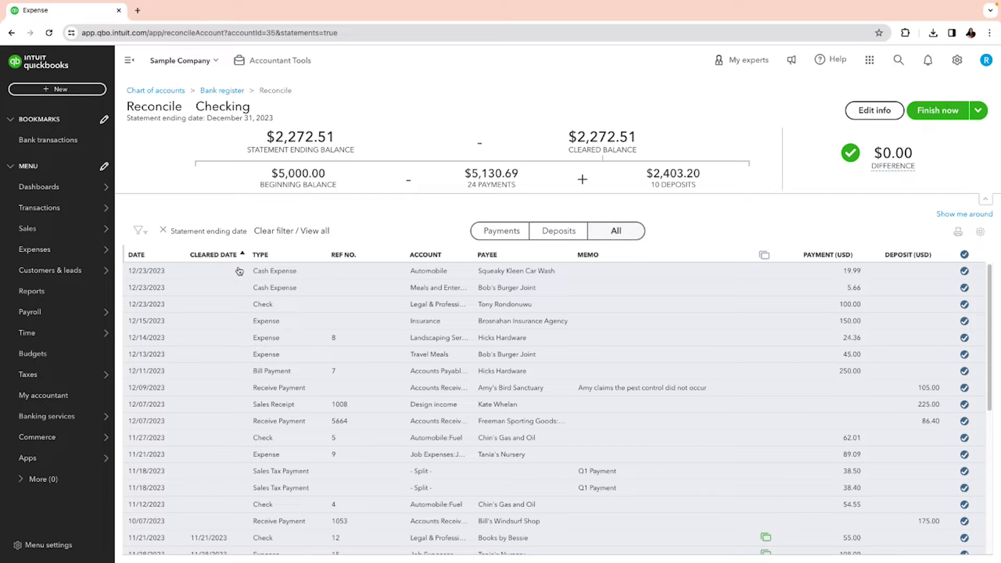
{"action": "left_click", "coordinate": [136, 254]}
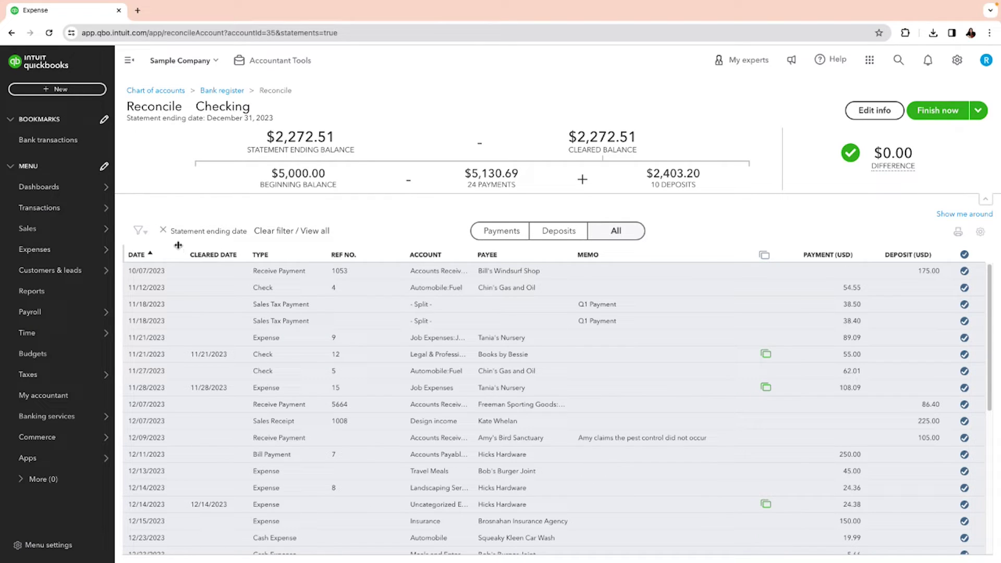